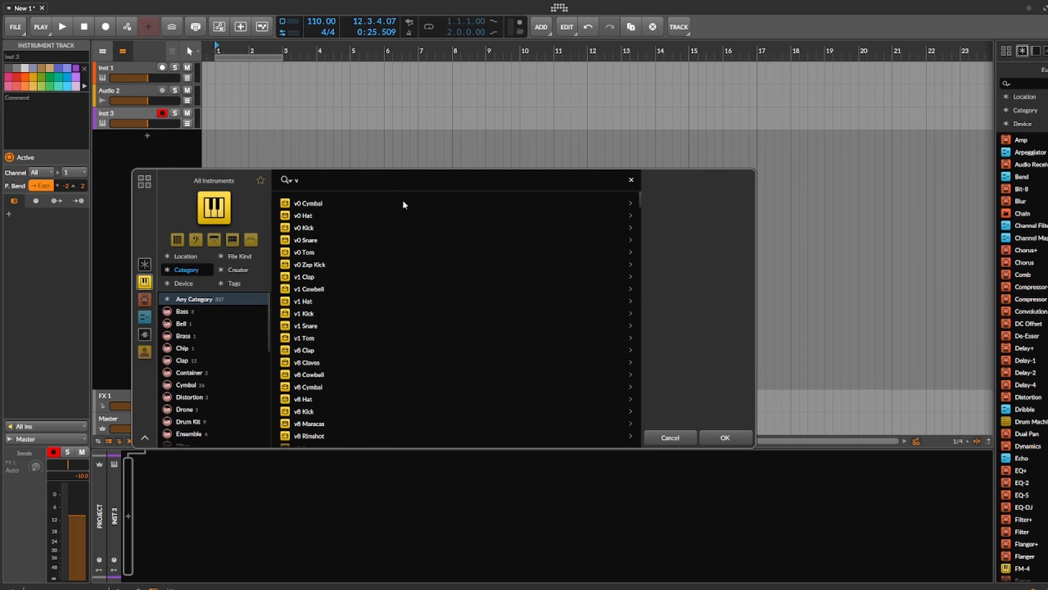
Step: Search the instruments for v9 and preview the v9 Snare device on the new instrument track
text(9)
click(325, 289)
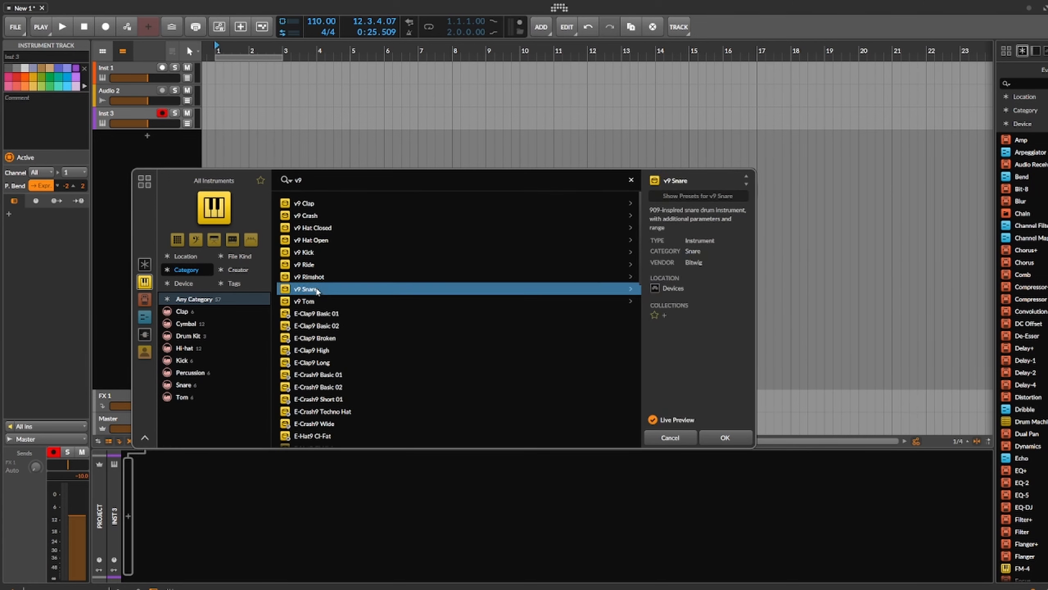
scroll(353, 306, down, 10)
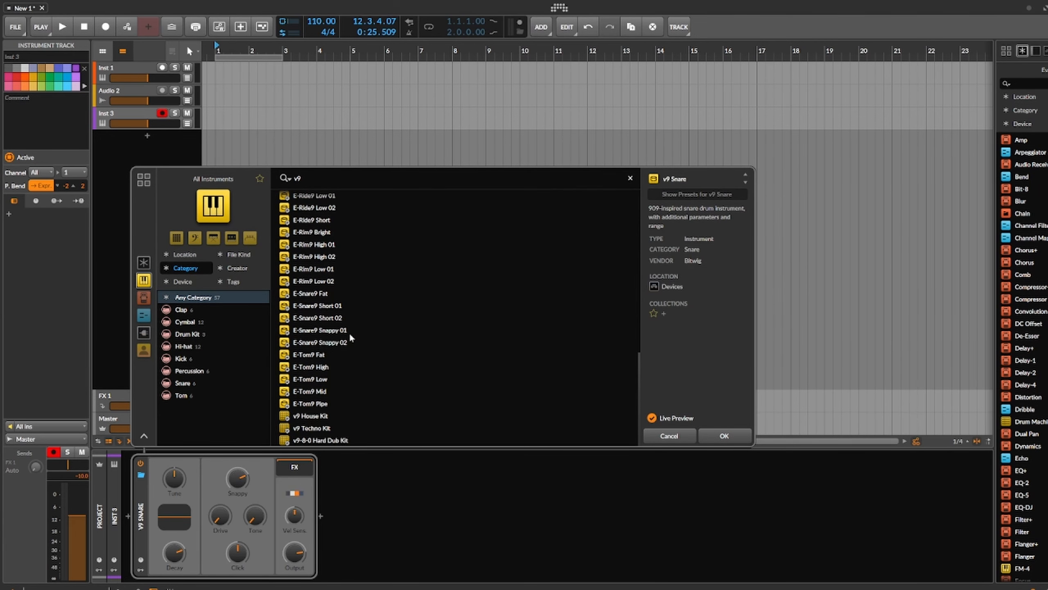
scroll(340, 254, up, 10)
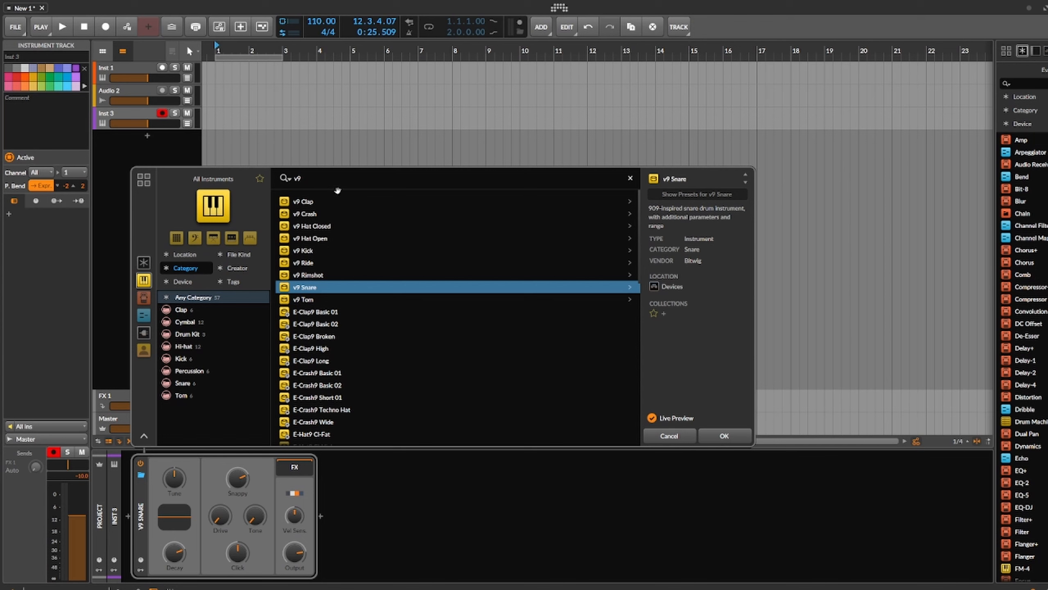
Step: Search the instruments for "drum machine v9" and load the v9 House Kit on the instrument track
click(365, 175)
key(BackSpace)
key(BackSpace)
text(d)
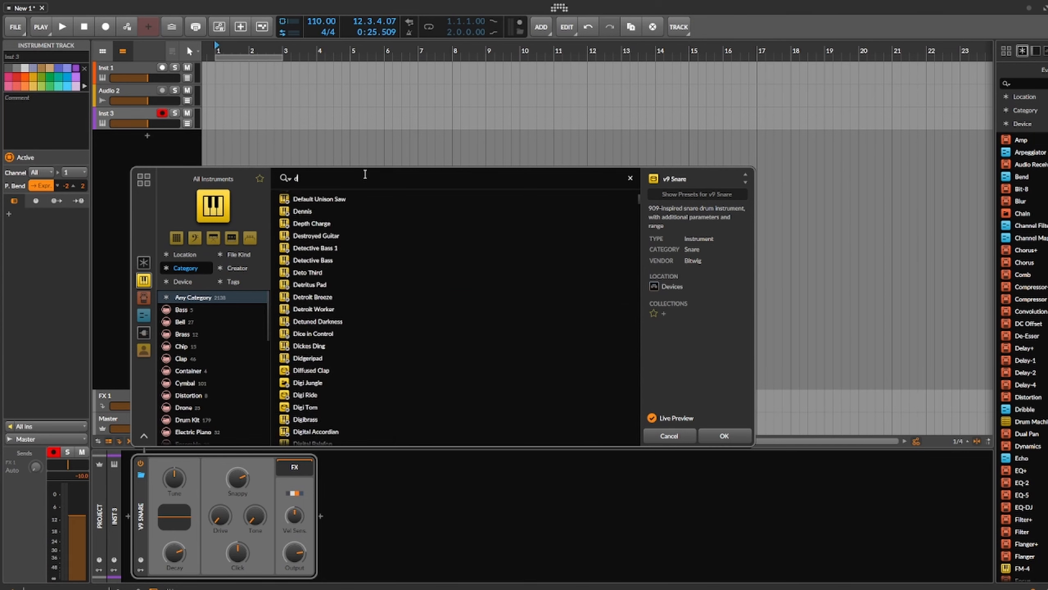
text(rum machin)
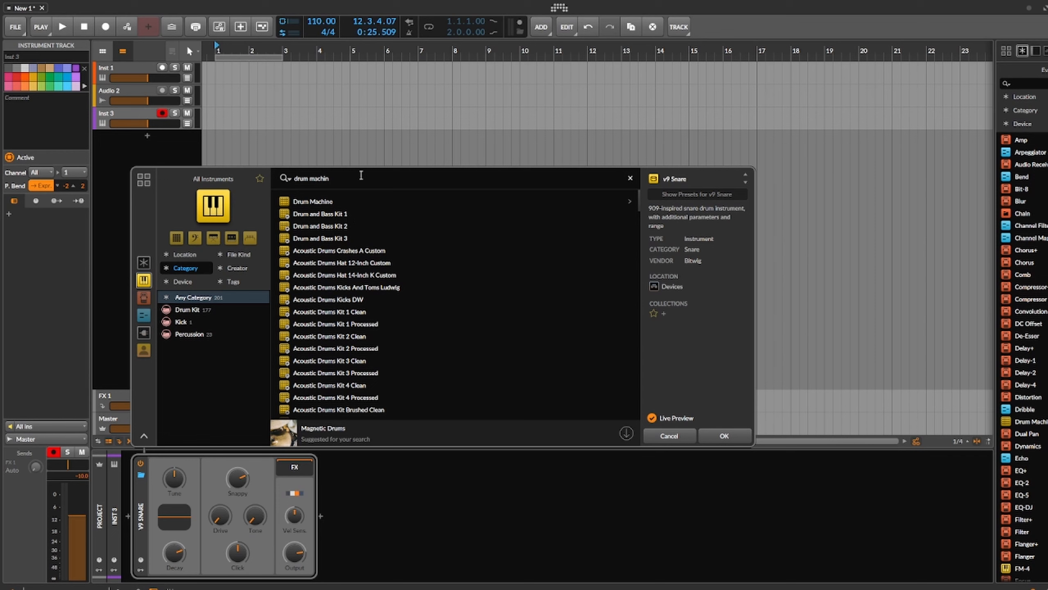
text(e v9)
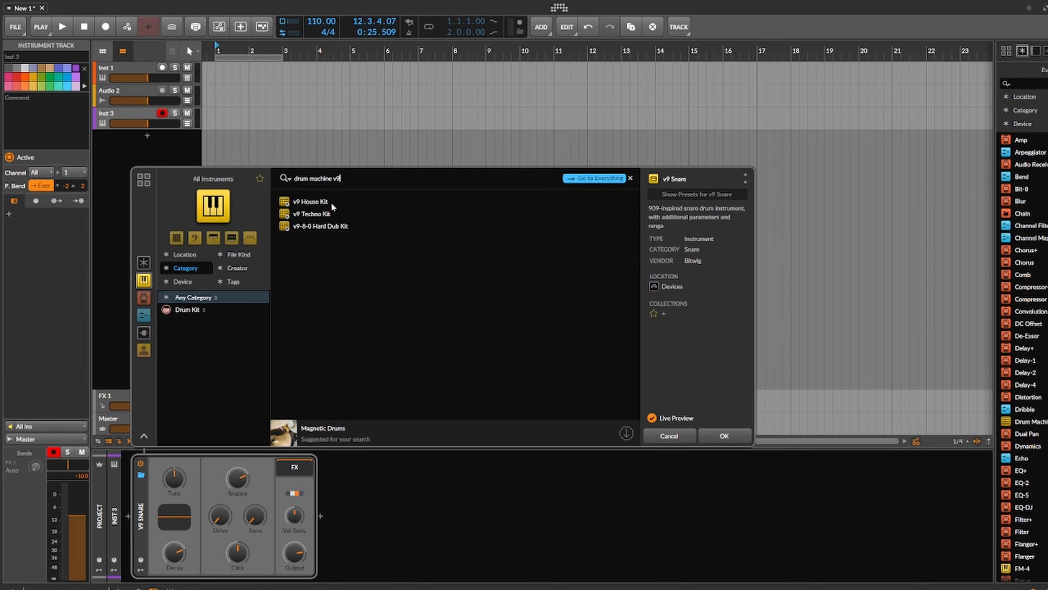
click(315, 202)
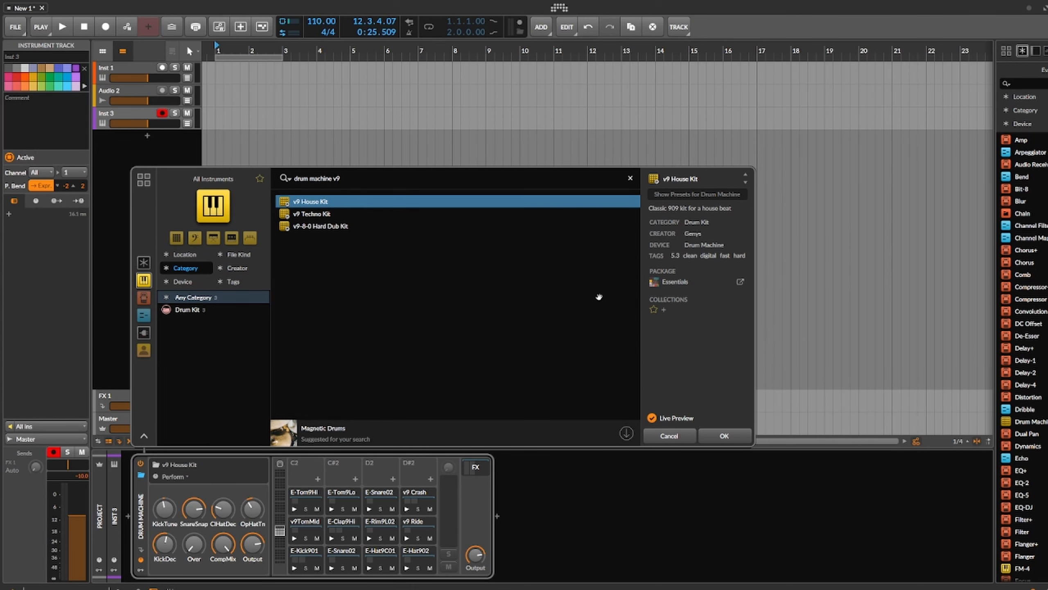
click(723, 436)
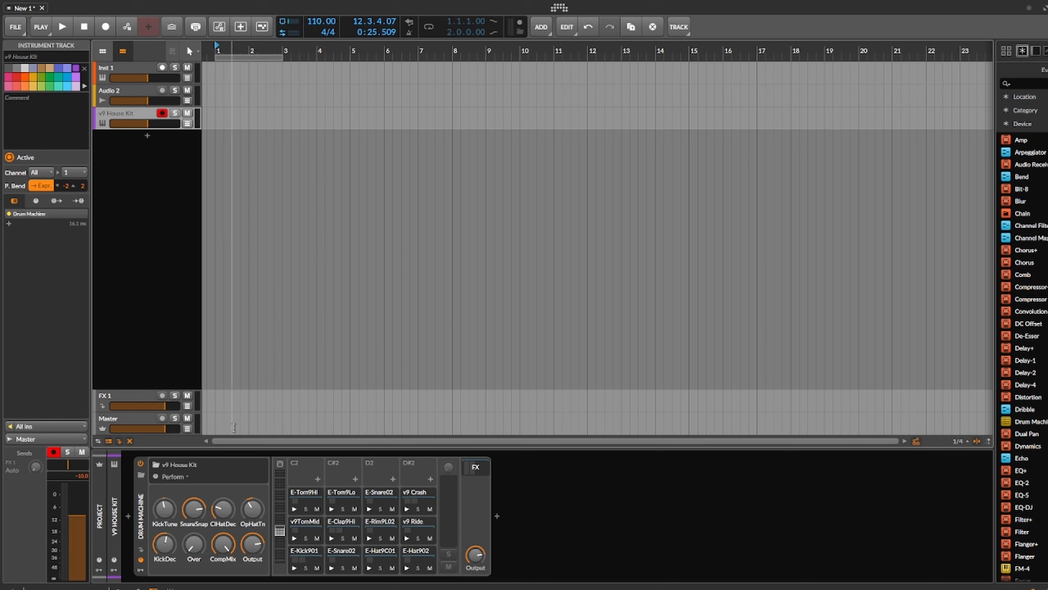
Step: Audition the Drum Machine's E-Kick901, E-Snare02 and E-Hat9C01 pads
click(295, 569)
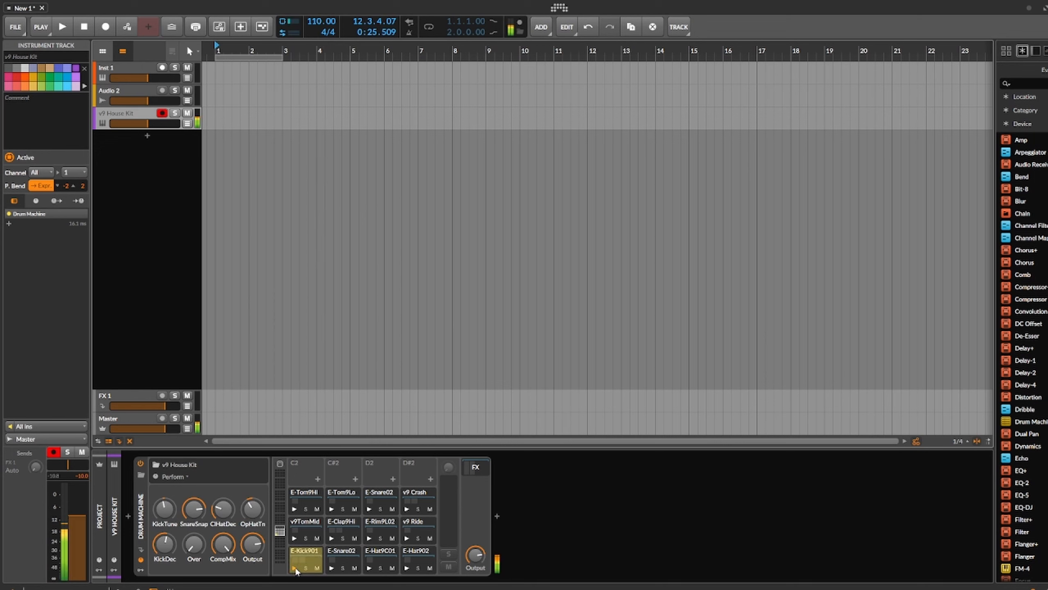
click(332, 569)
click(369, 569)
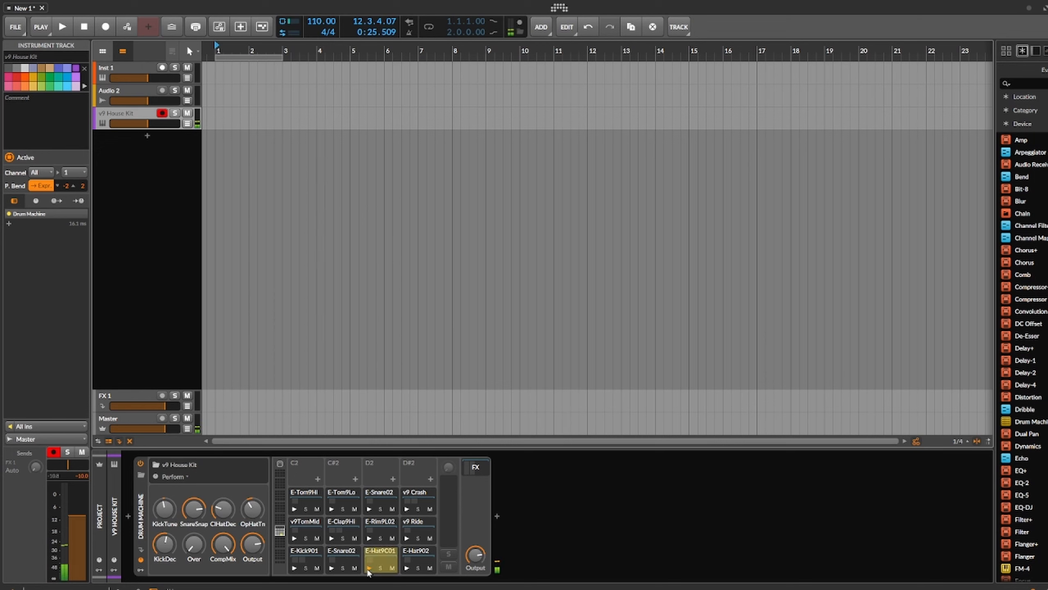
Step: Search the note effects for "step" and insert Stepwise's House Pattern preset before the Drum Machine
click(130, 516)
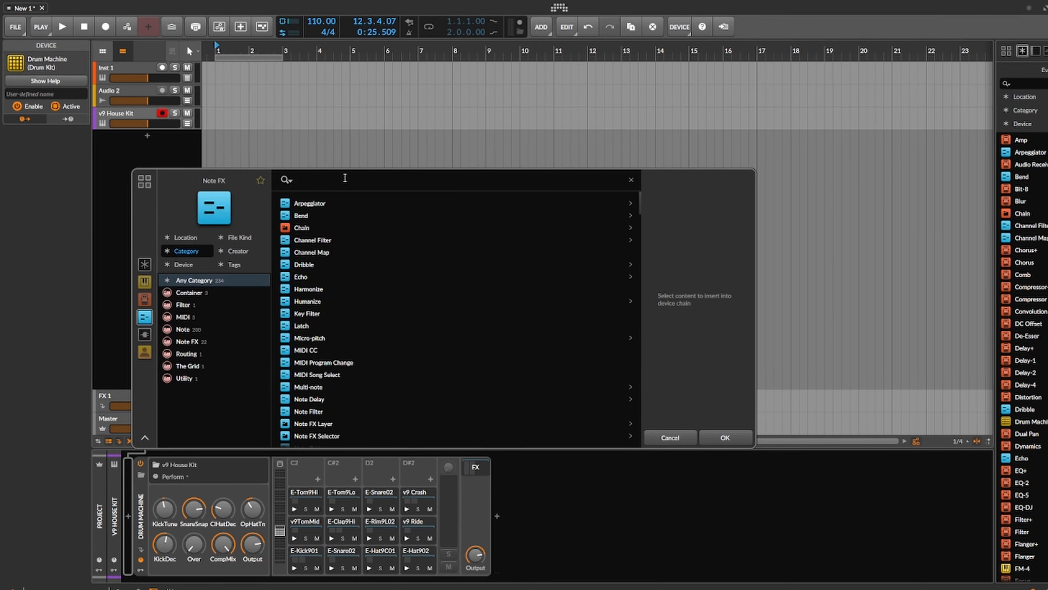
text(ste)
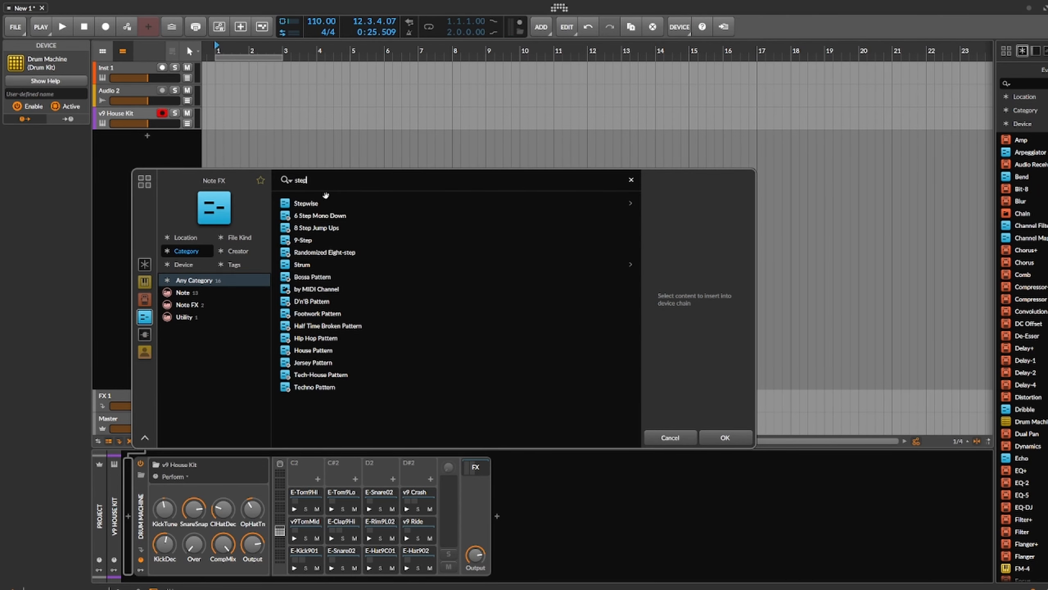
text(p)
click(318, 202)
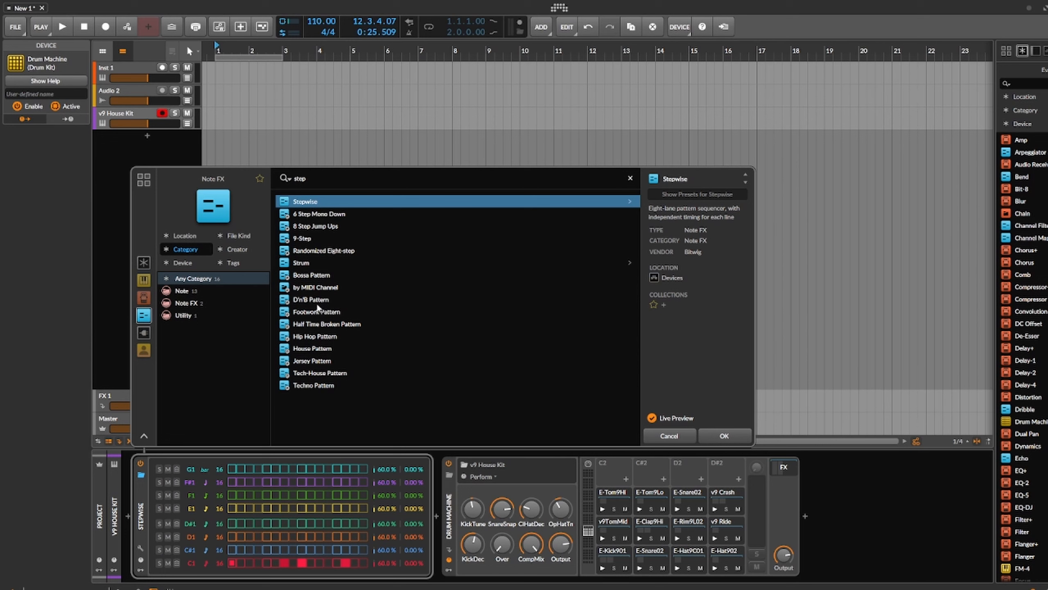
click(326, 349)
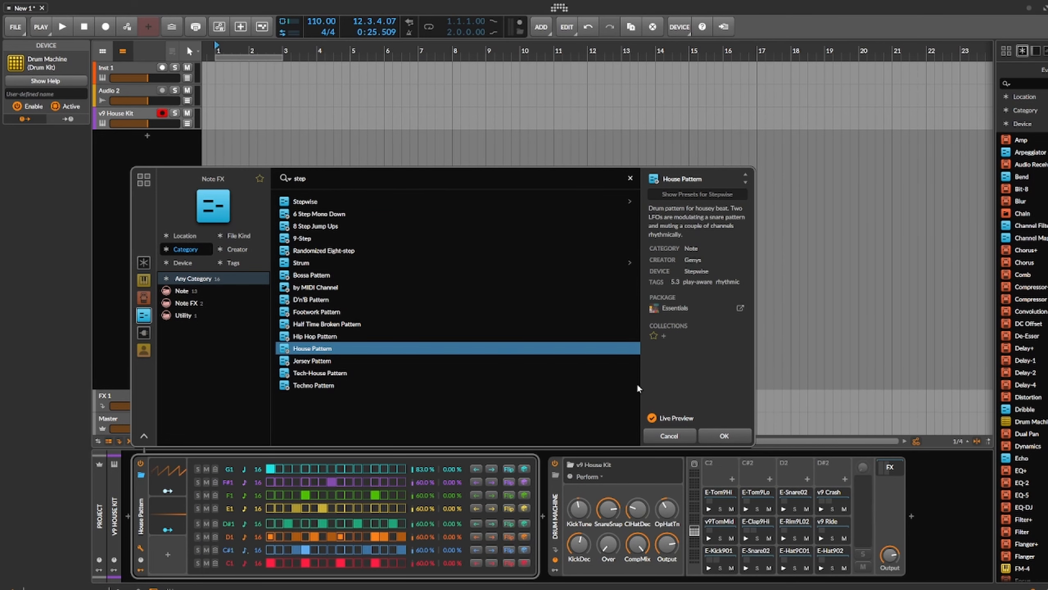
click(725, 437)
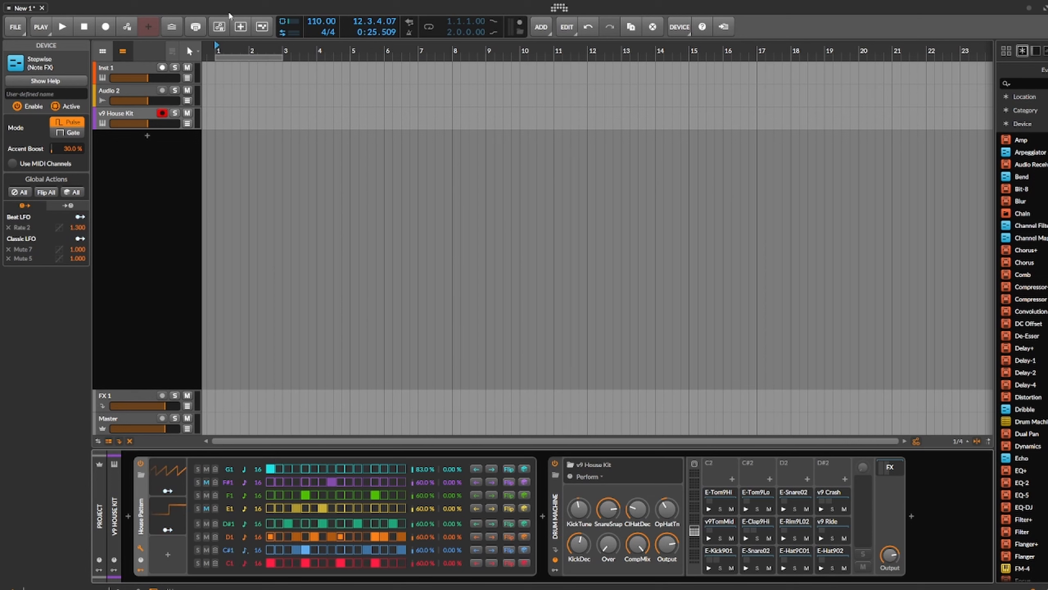
Step: Turn on the arranger loop and play the house pattern through the drum kit before stopping playback
click(429, 27)
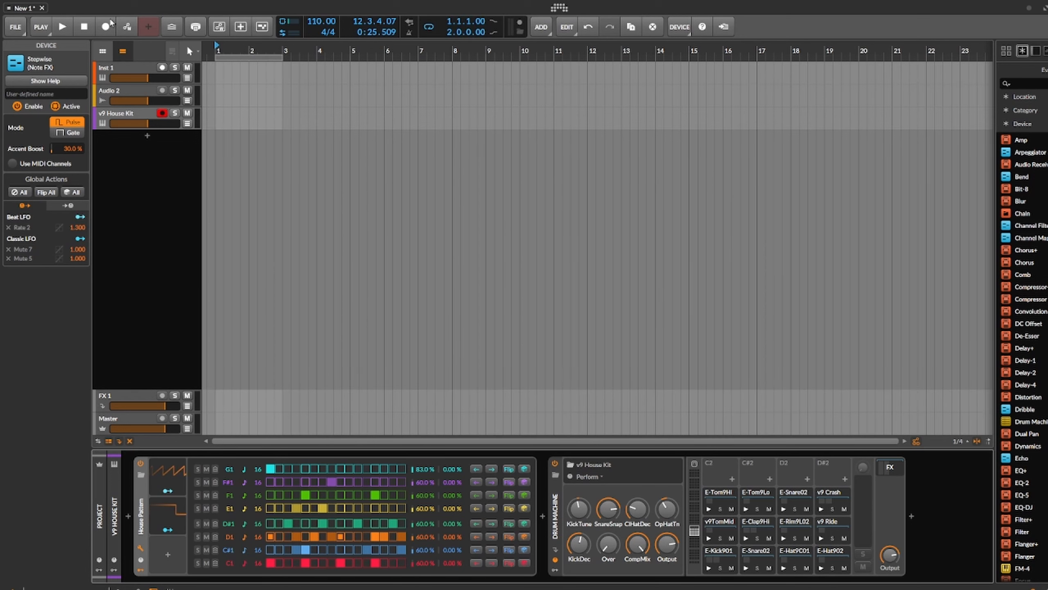
click(63, 26)
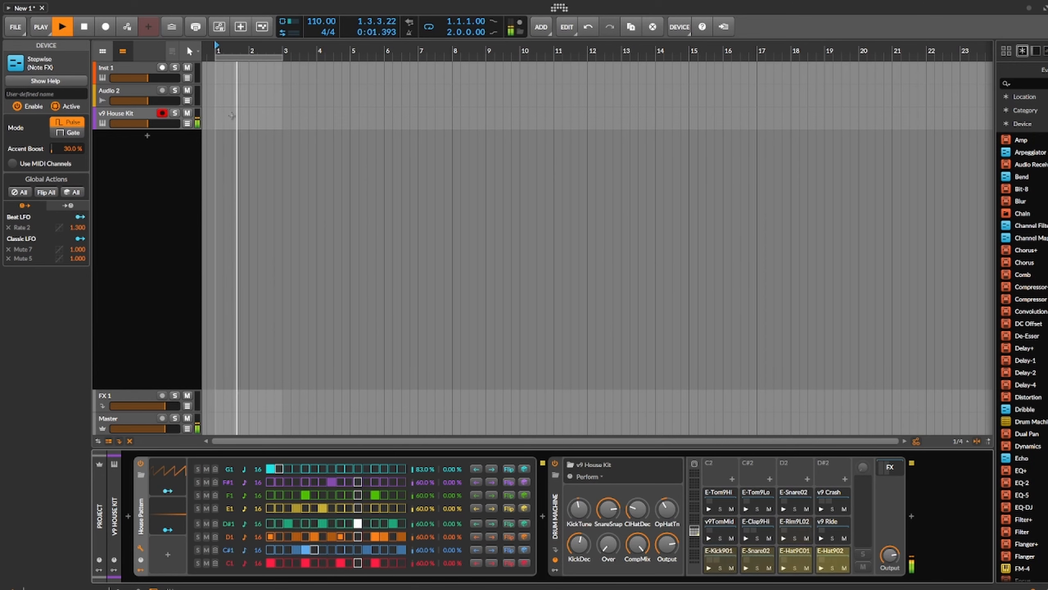
scroll(274, 161, up, 4)
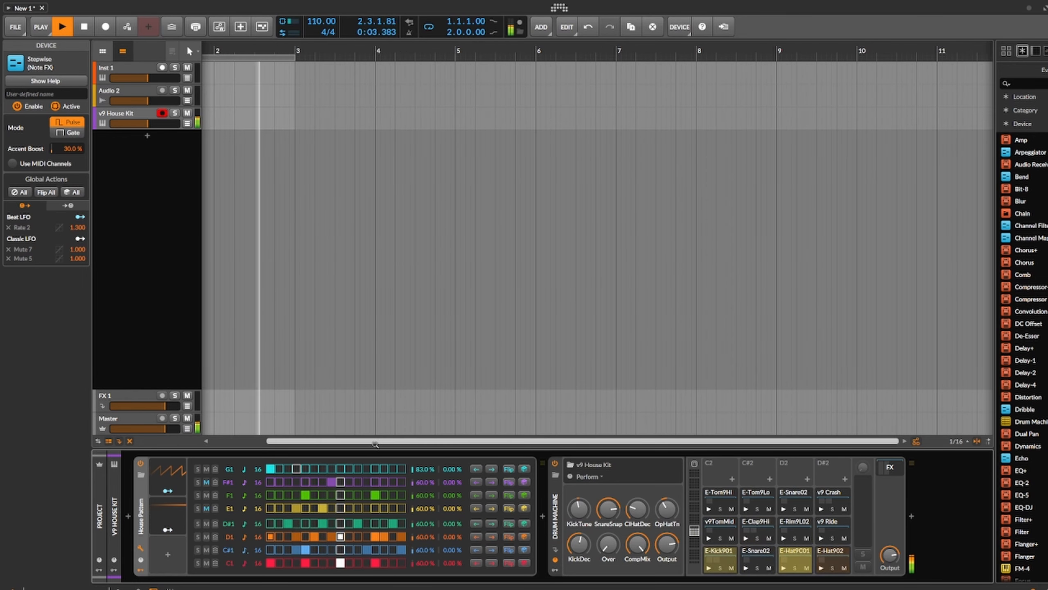
drag(375, 441, 335, 441)
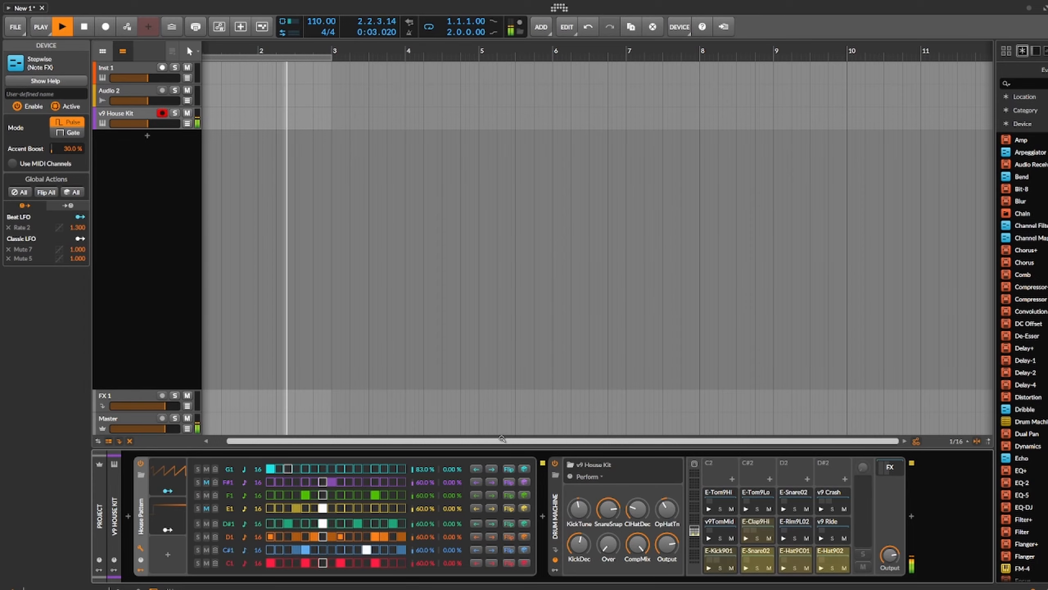
drag(475, 441, 473, 424)
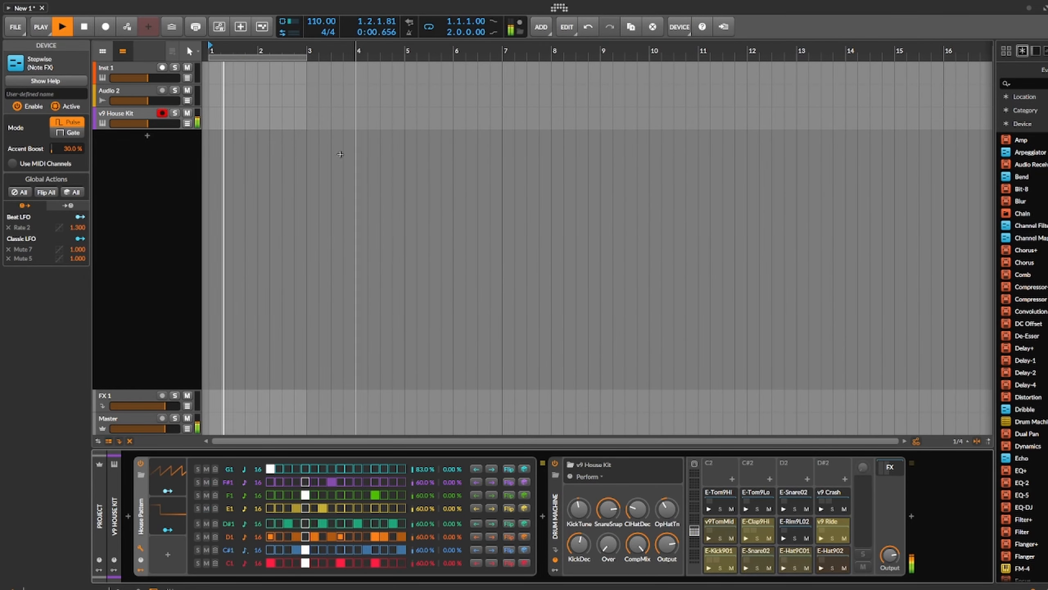
scroll(264, 105, up, 3)
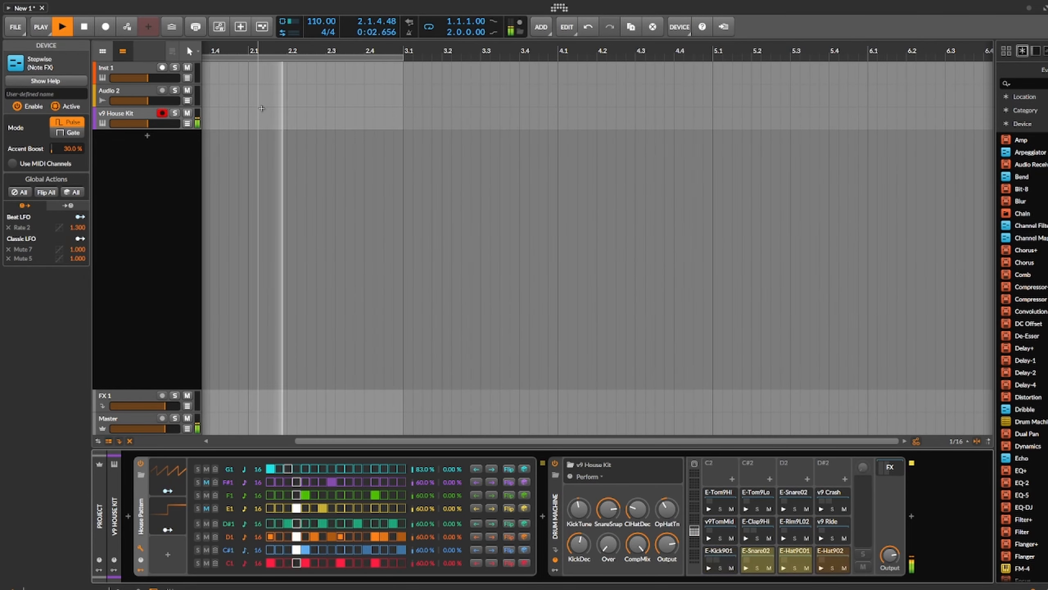
key(space)
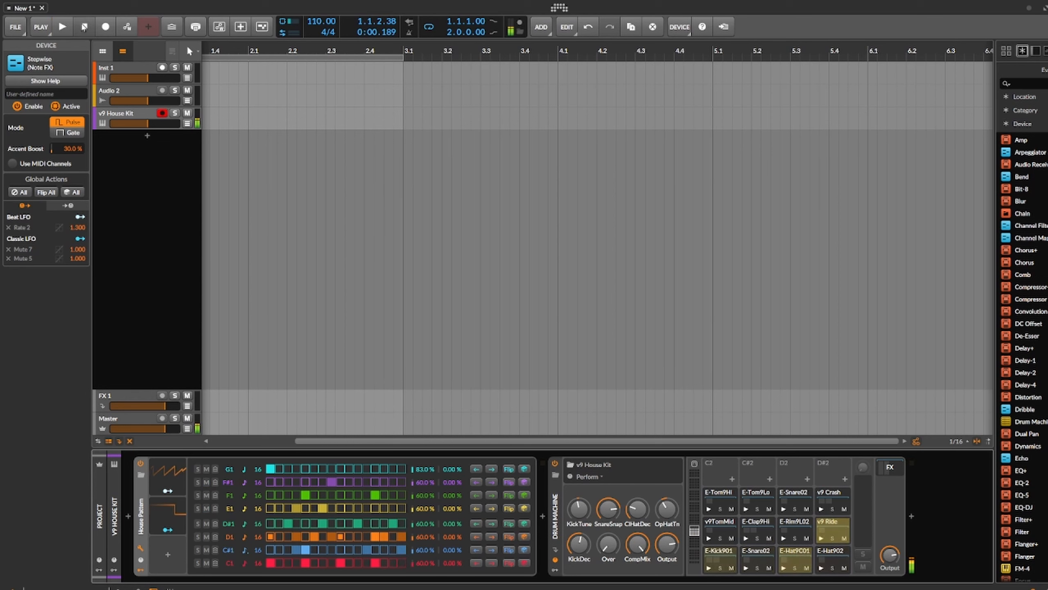
Step: Mute every Stepwise lane from C#1 up to G1, leaving only the C1 lane active
scroll(311, 422, down, 4)
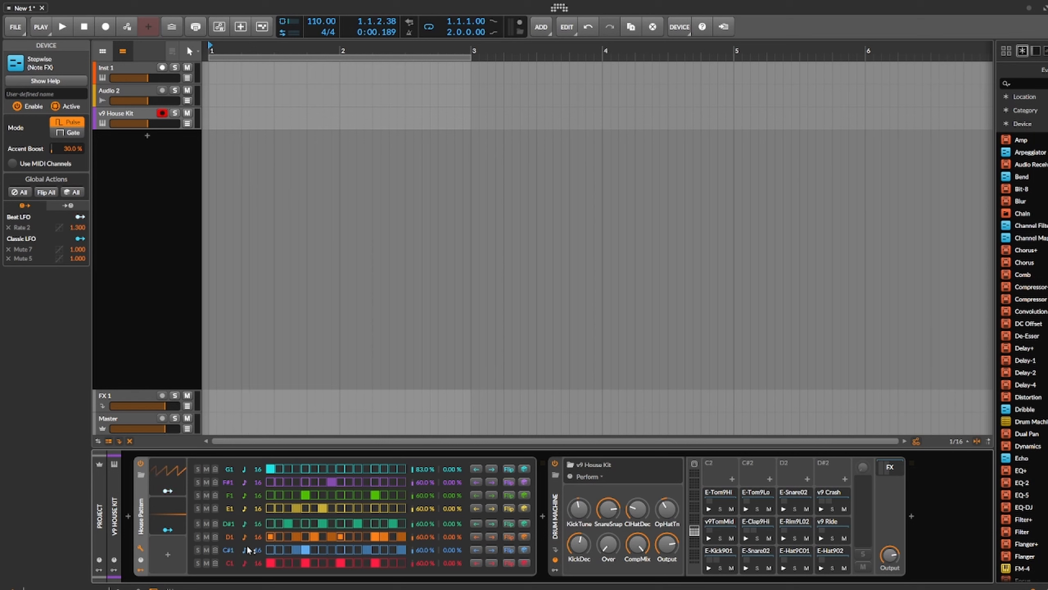
click(206, 551)
click(206, 537)
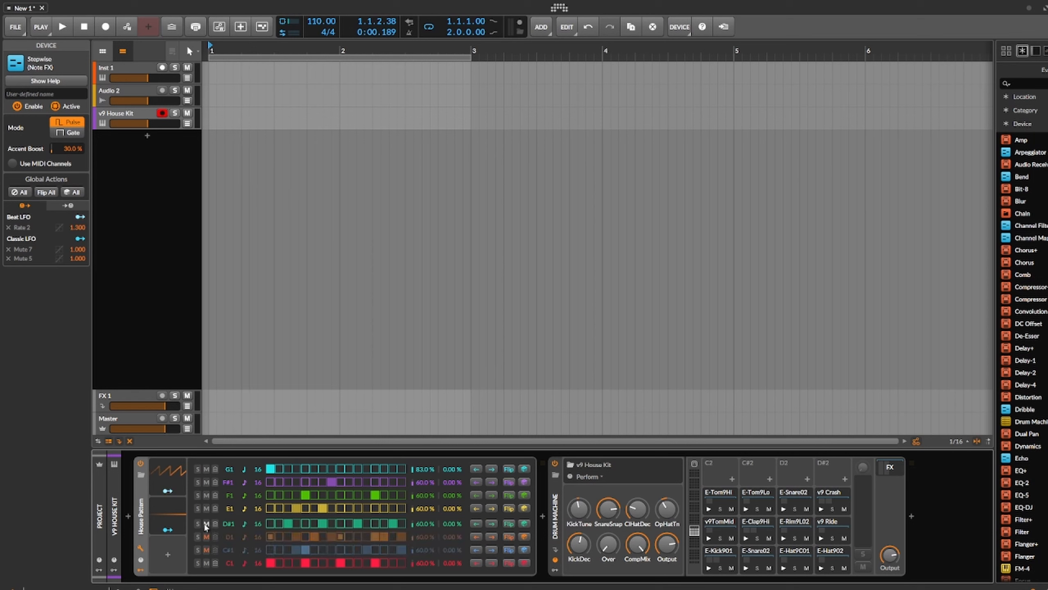
click(206, 524)
click(207, 509)
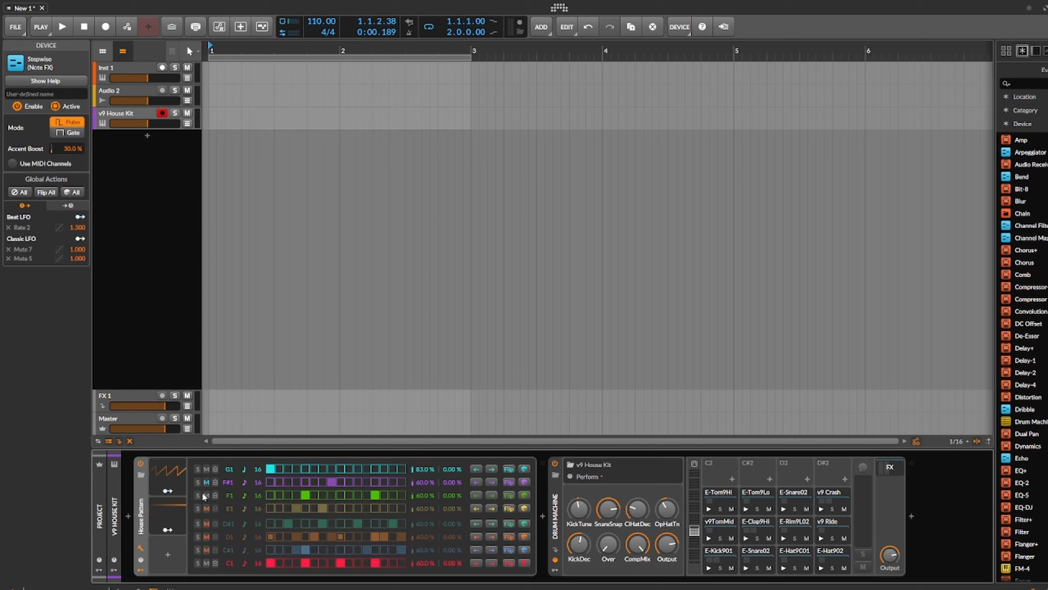
click(206, 495)
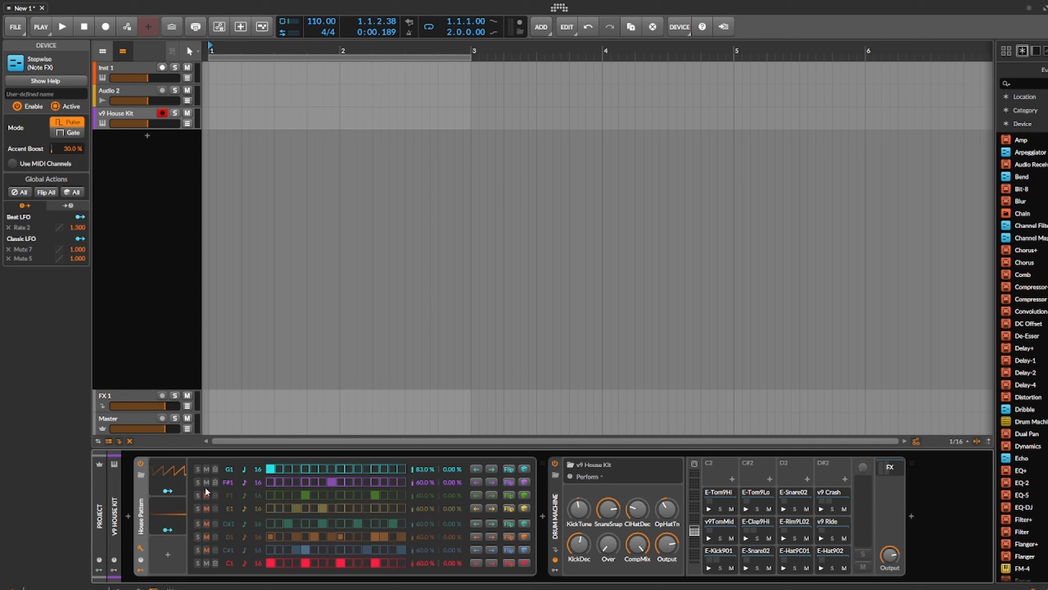
click(207, 482)
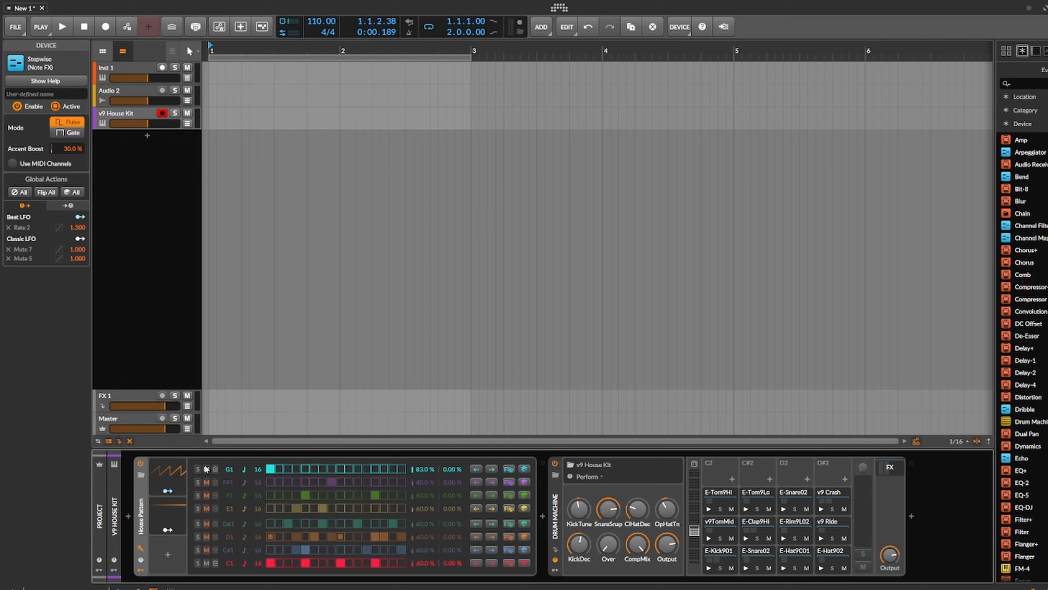
click(207, 469)
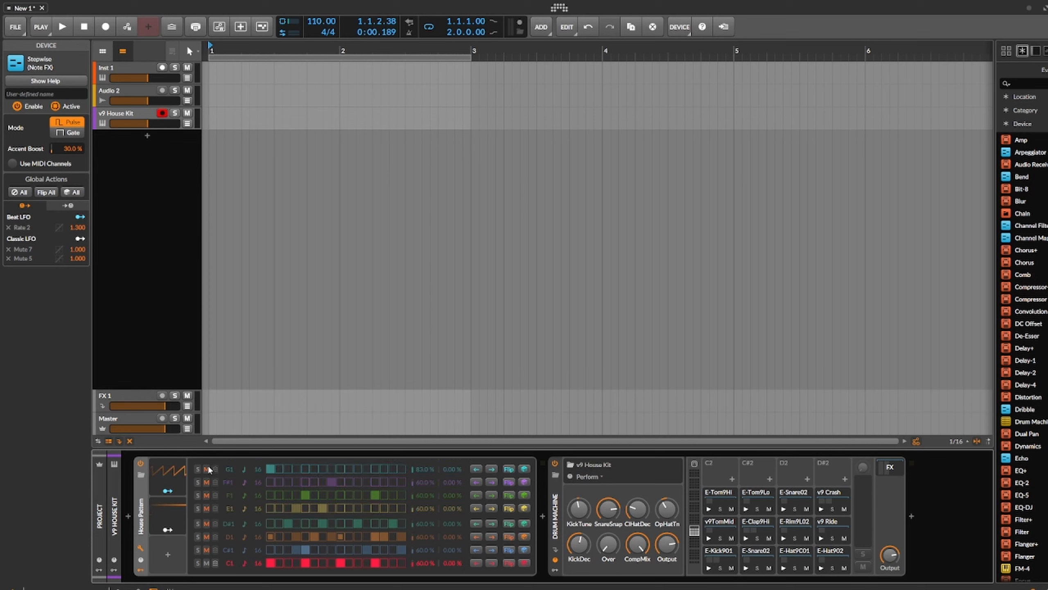
Step: Enable arranger recording with automation writing and overdub turned off
click(105, 27)
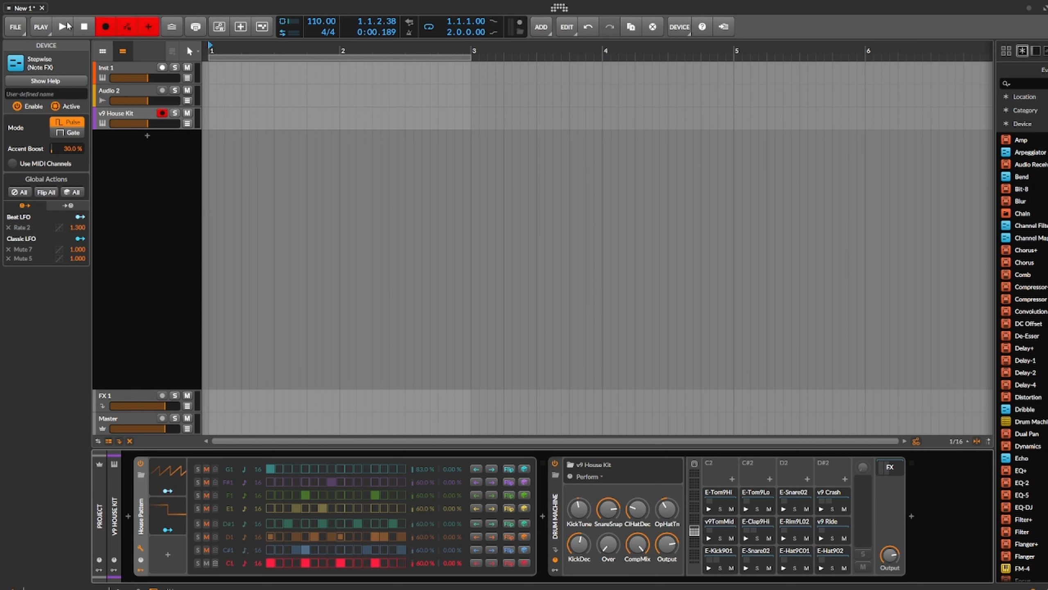
click(127, 28)
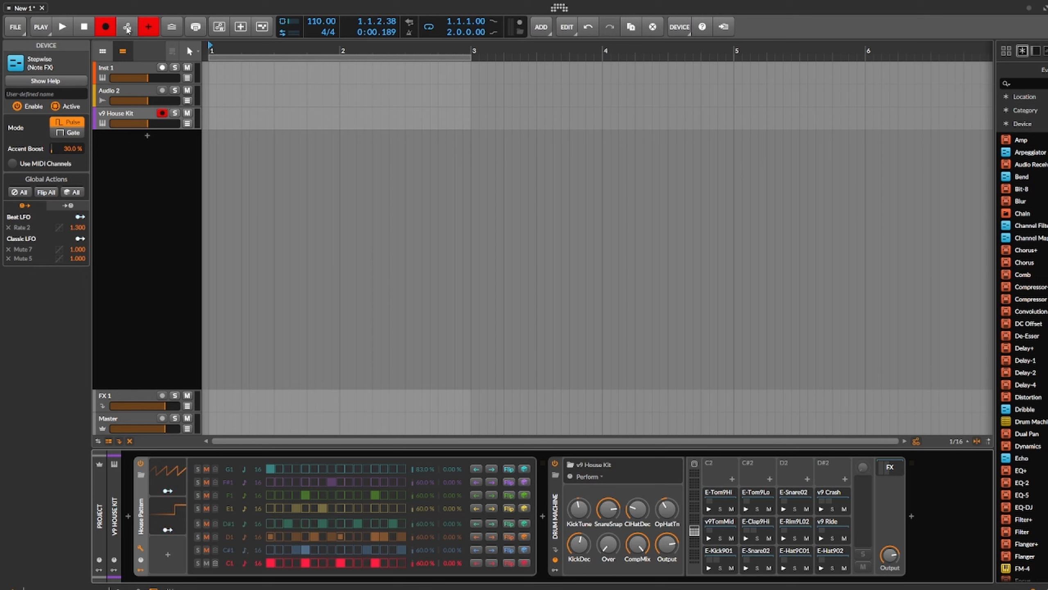
click(146, 27)
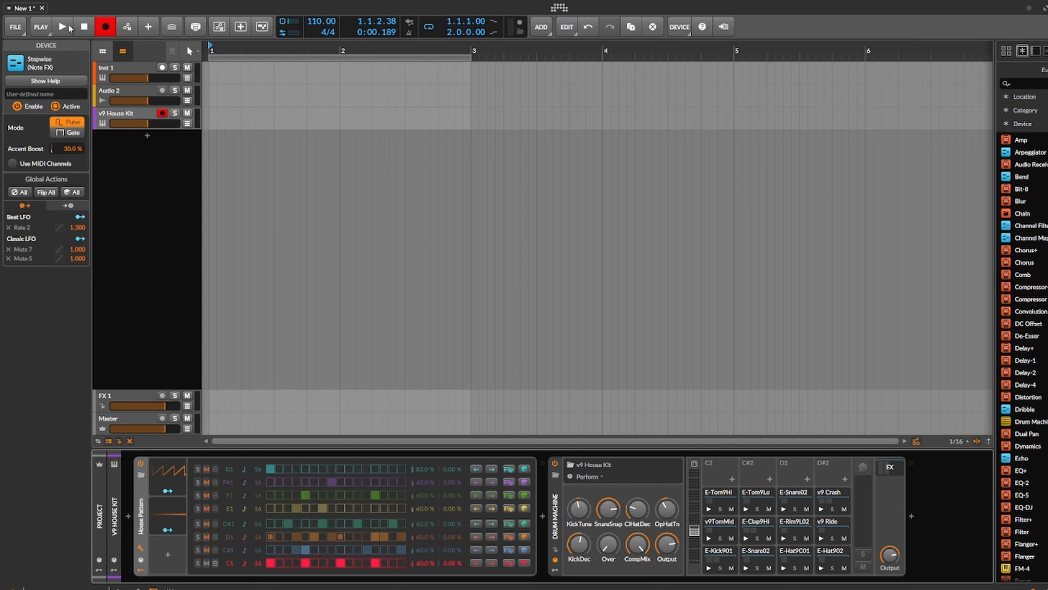
Step: Record the looped two-bar pattern on the v9 House Kit track, stop the transport and open the recorded clip
click(70, 27)
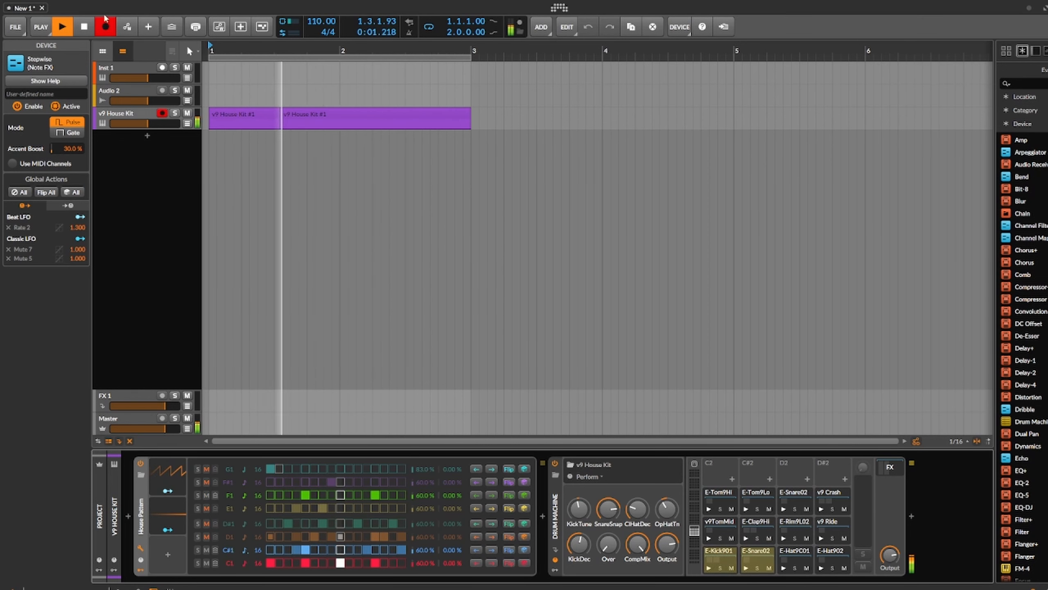
click(84, 27)
double_click(277, 117)
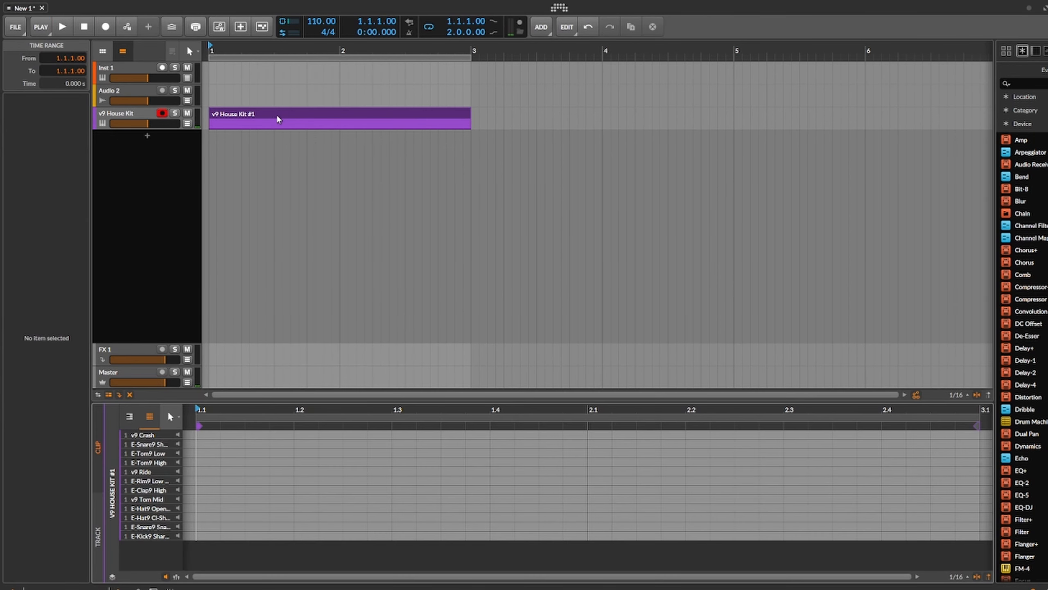
Step: Delete the recorded clip from the v9 House Kit track and select the track again
click(254, 116)
key(Delete)
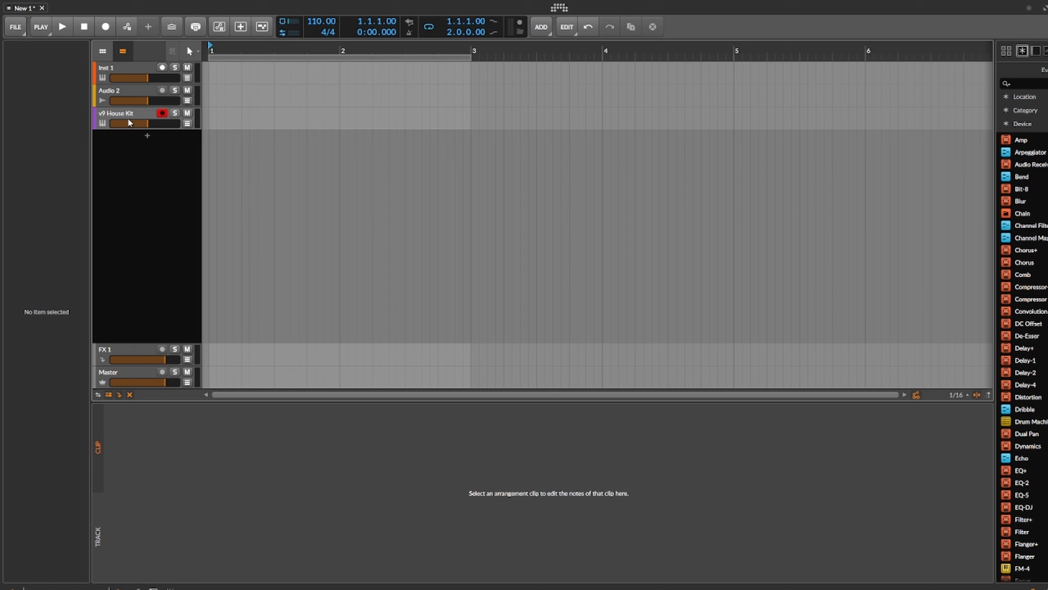
click(139, 115)
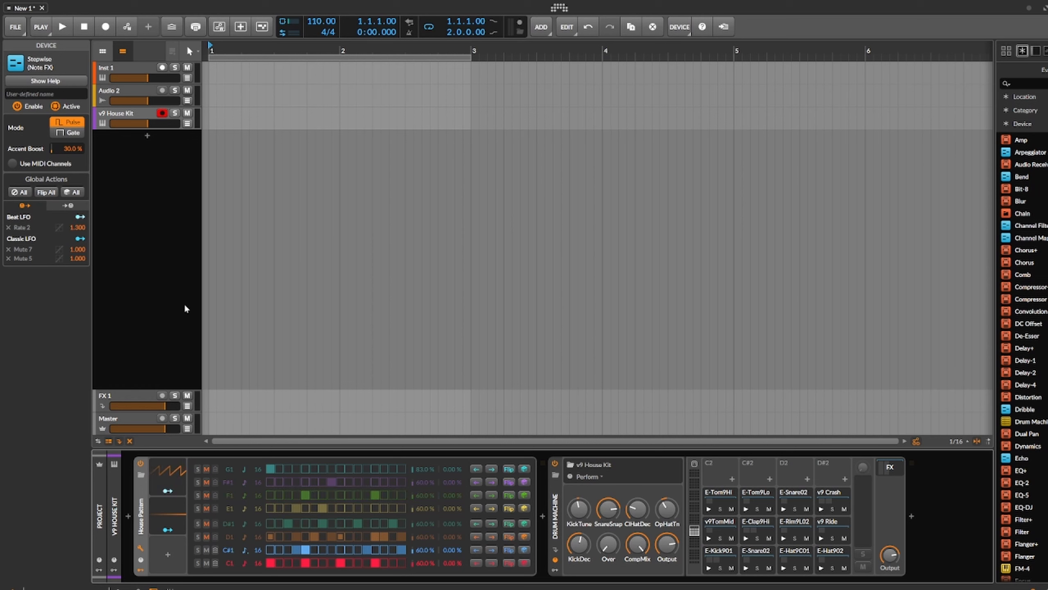
Step: Add a new empty instrument track below v9 House Kit, without choosing a device, and select it
click(142, 171)
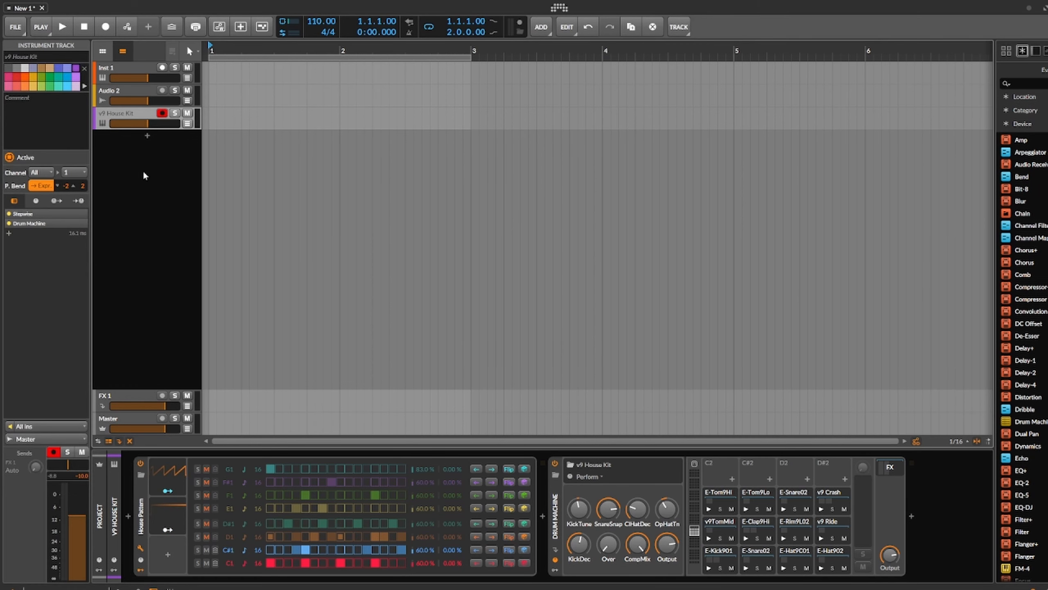
click(148, 137)
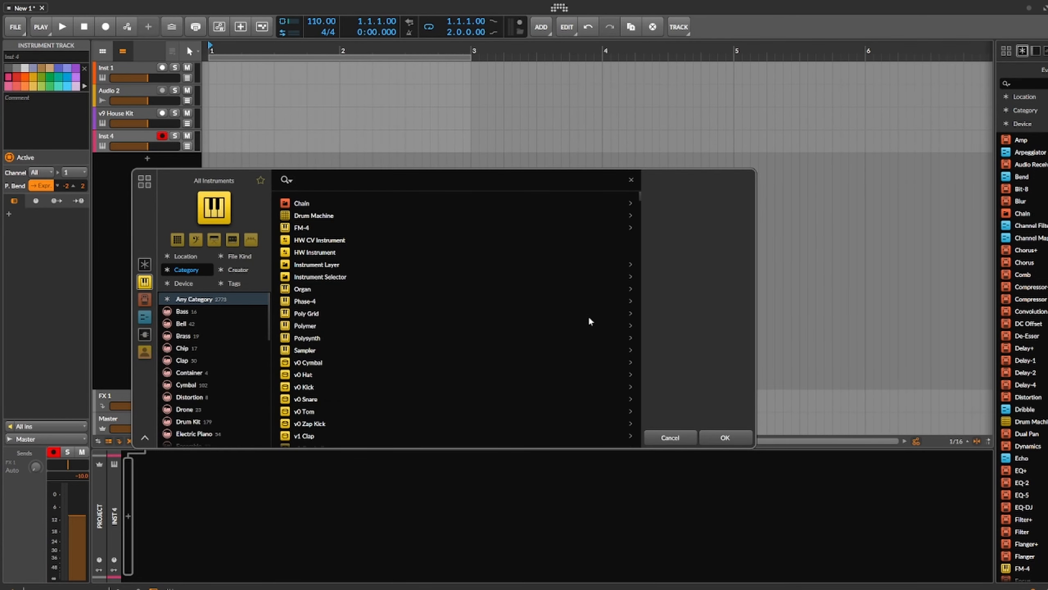
click(726, 438)
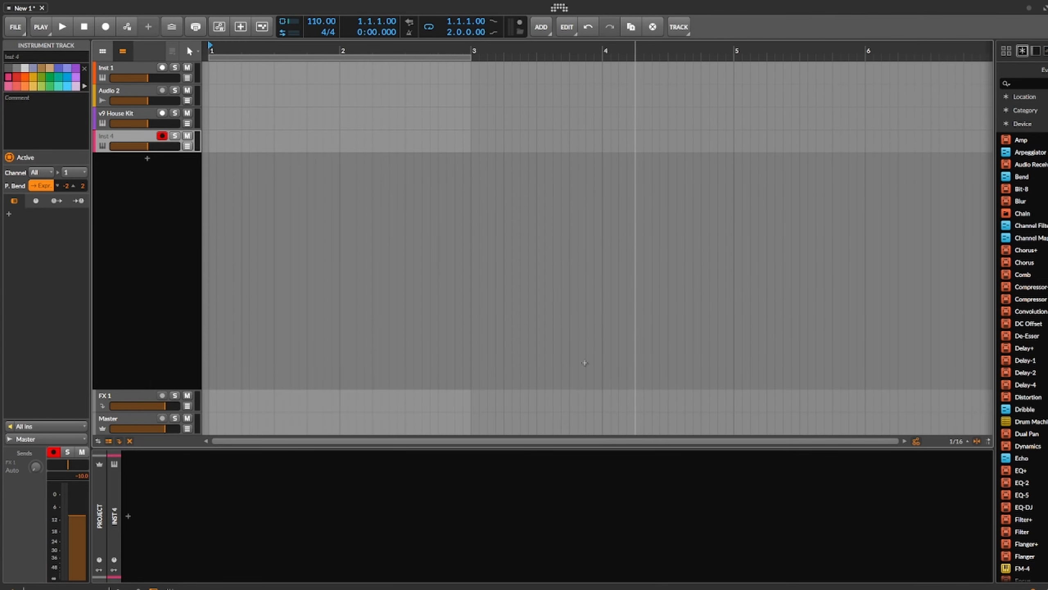
click(136, 116)
click(142, 137)
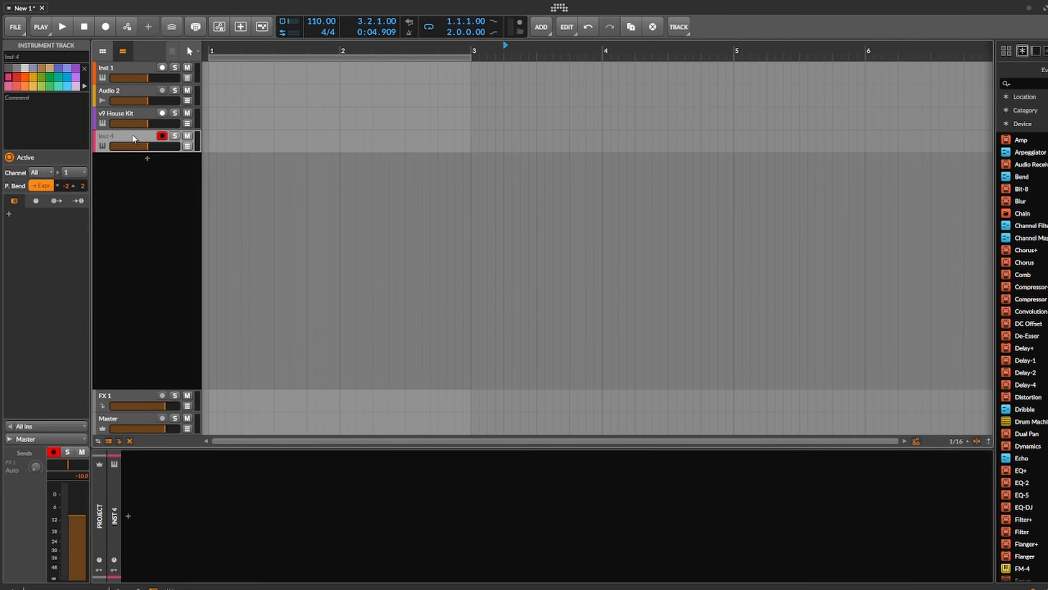
Step: Set the Inst 4 track's input to the v9 House Kit track and disarm recording on v9 House Kit
click(52, 426)
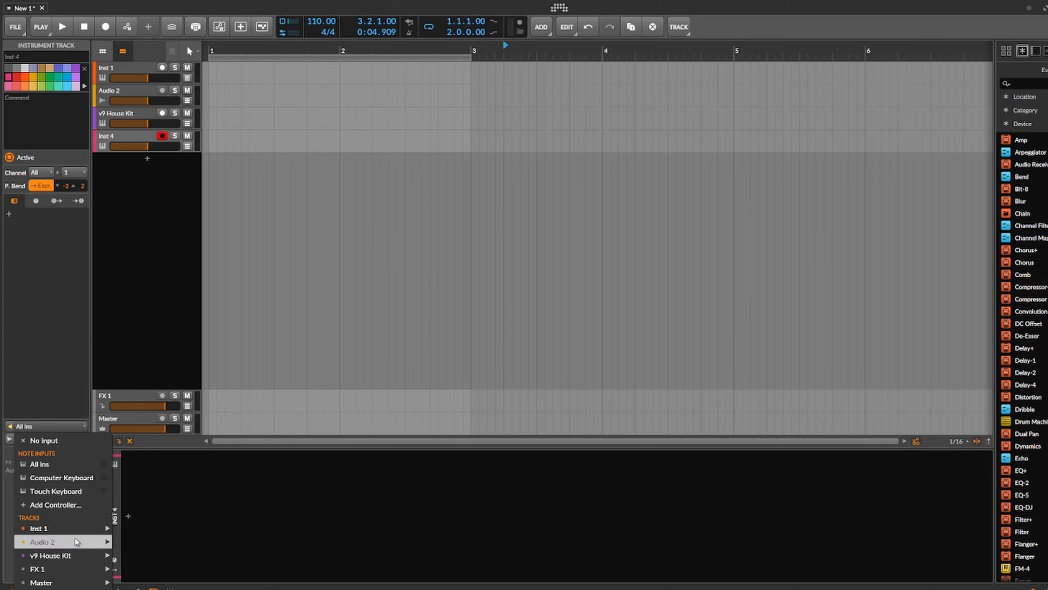
mouse_move(76, 533)
mouse_move(66, 557)
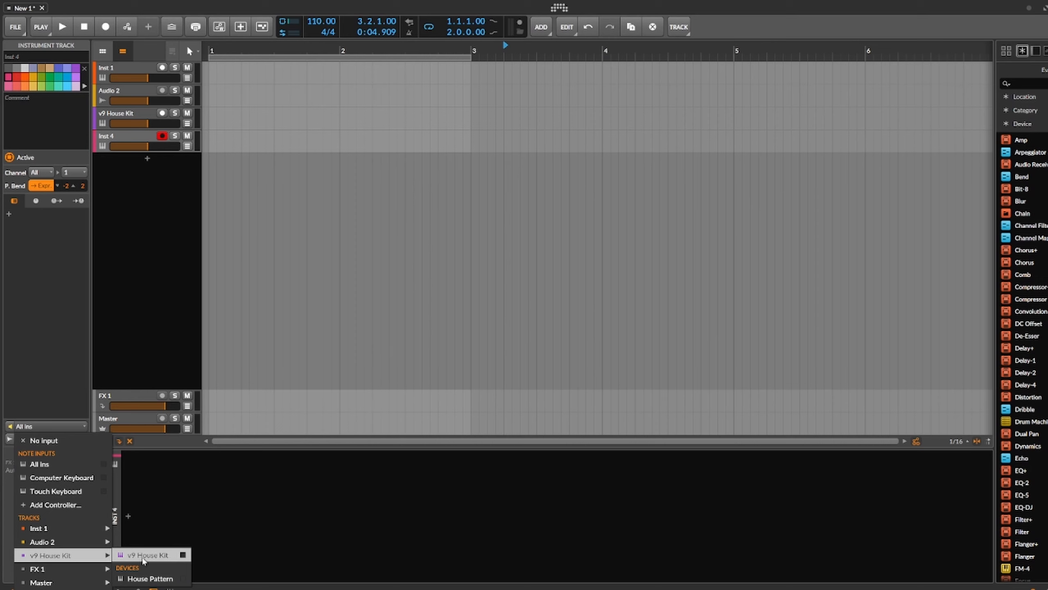
click(131, 347)
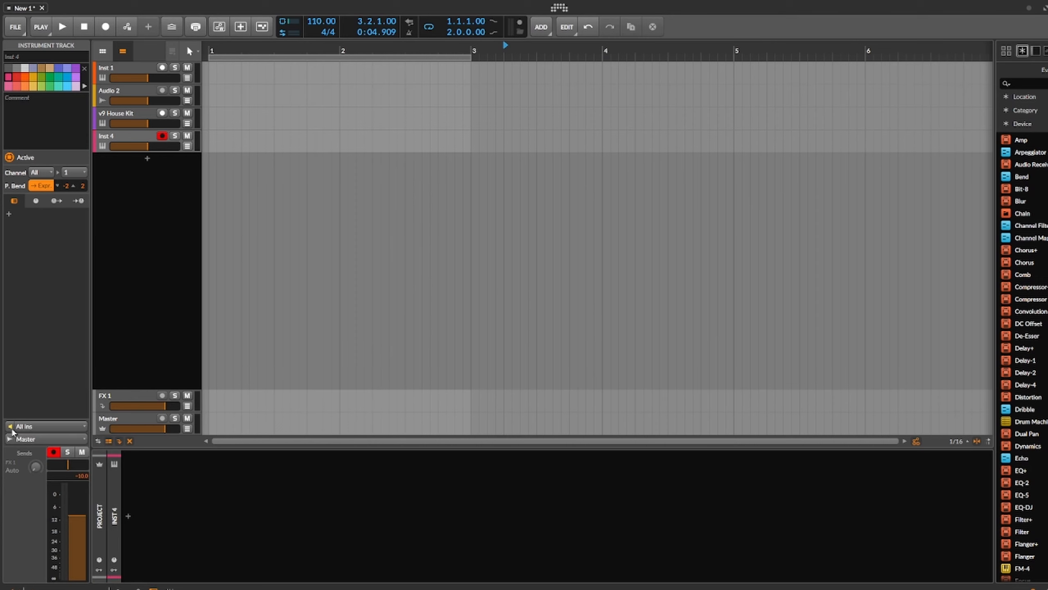
click(30, 427)
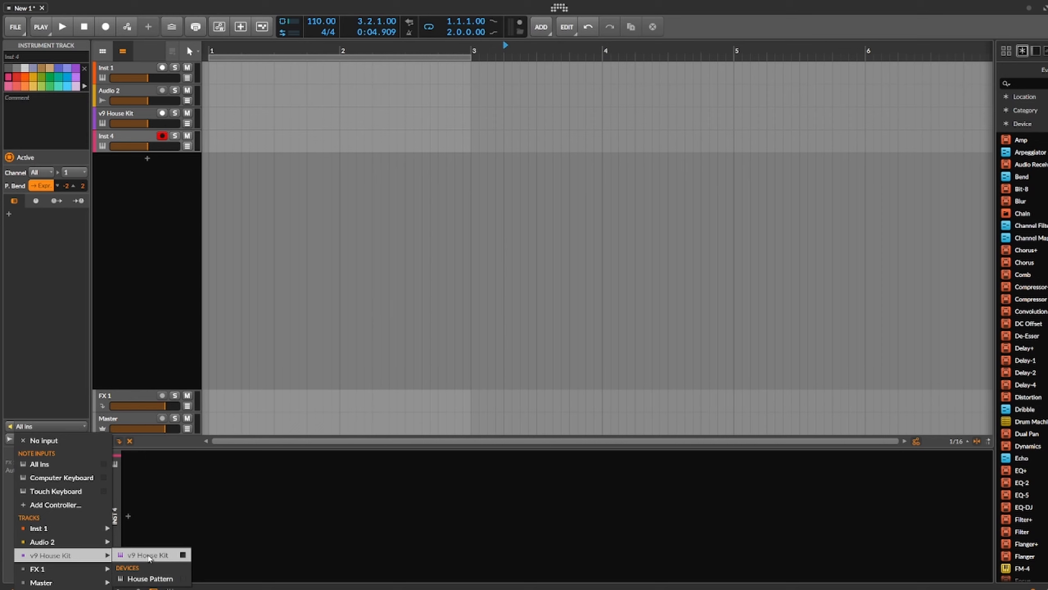
click(148, 555)
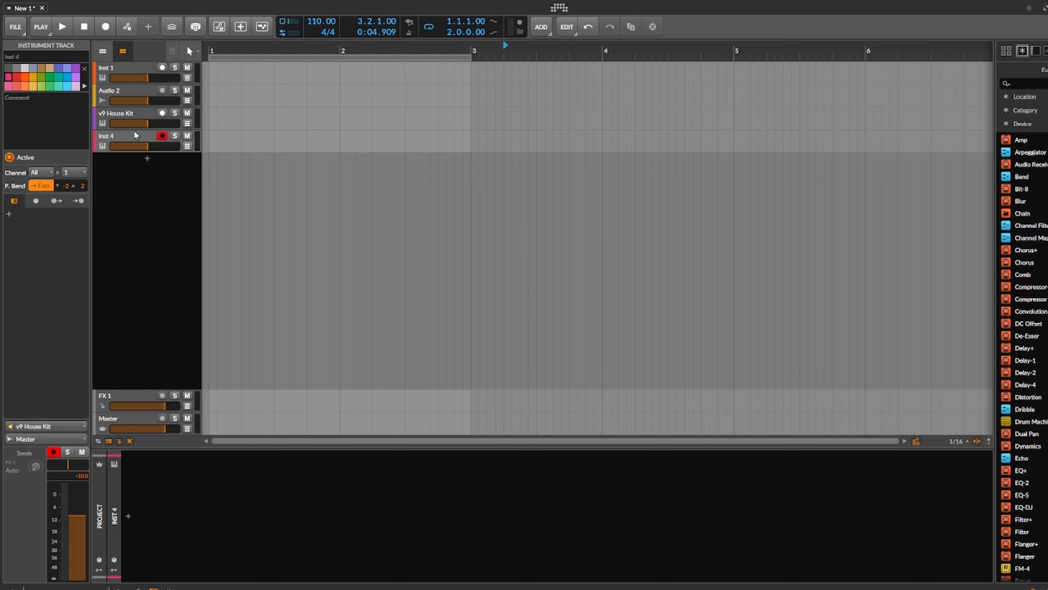
click(122, 120)
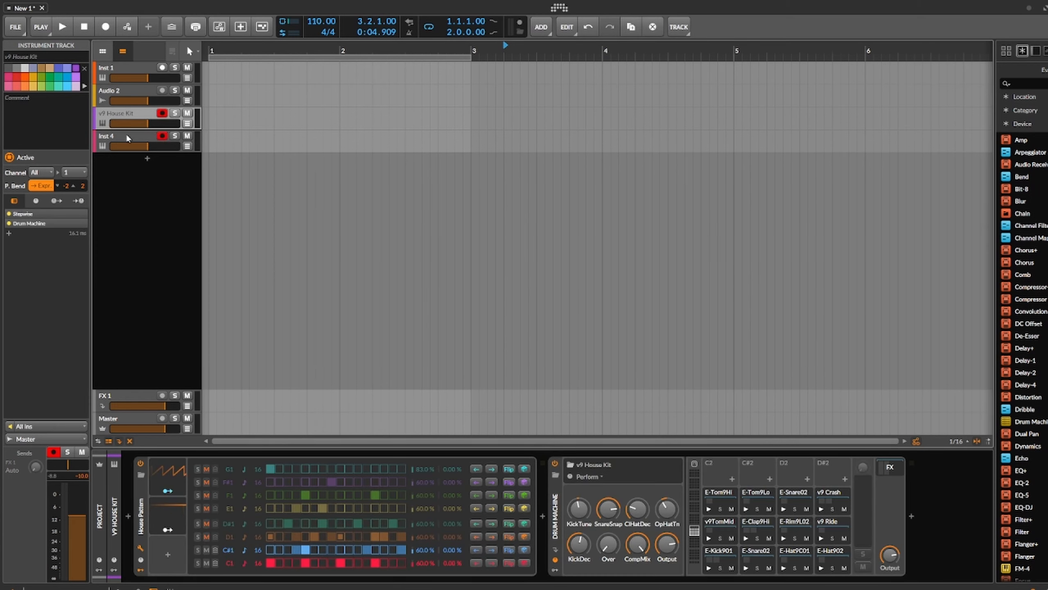
click(162, 113)
Step: Record a short test take of the pattern onto the Inst 4 track and delete the resulting clip
click(105, 26)
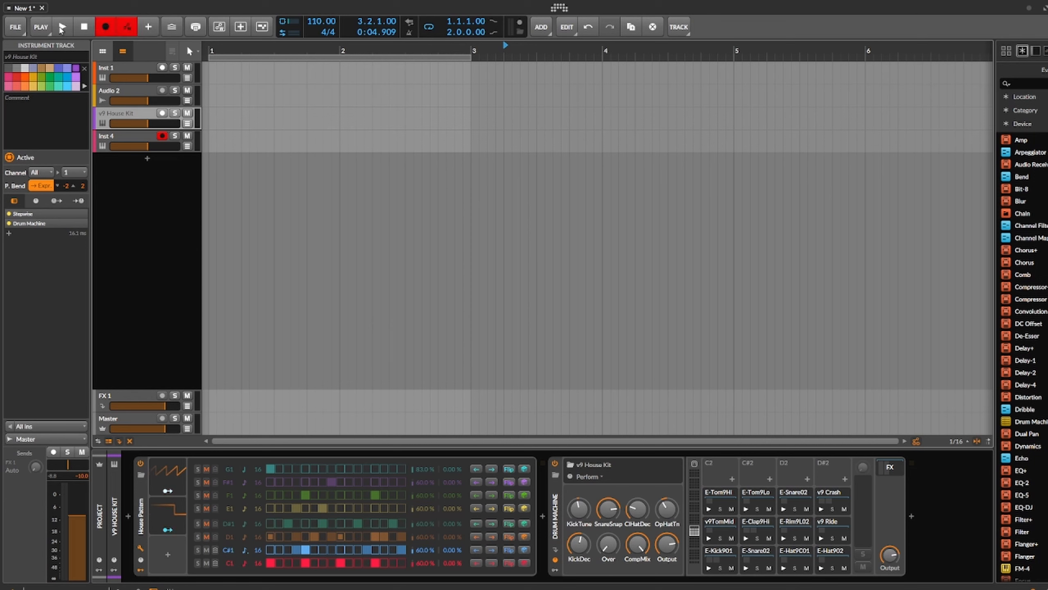
click(61, 28)
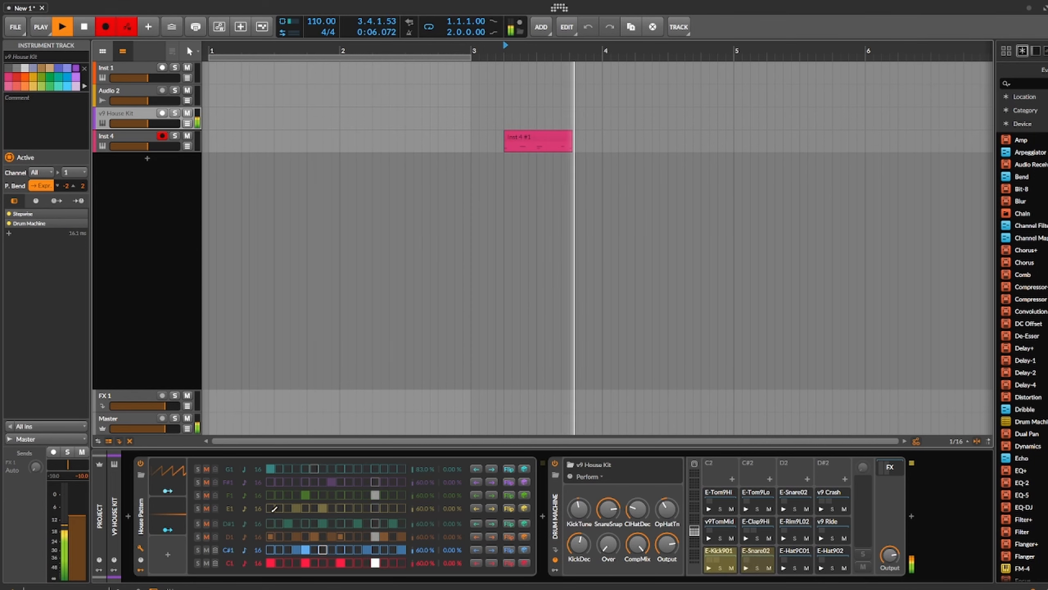
click(87, 27)
click(579, 134)
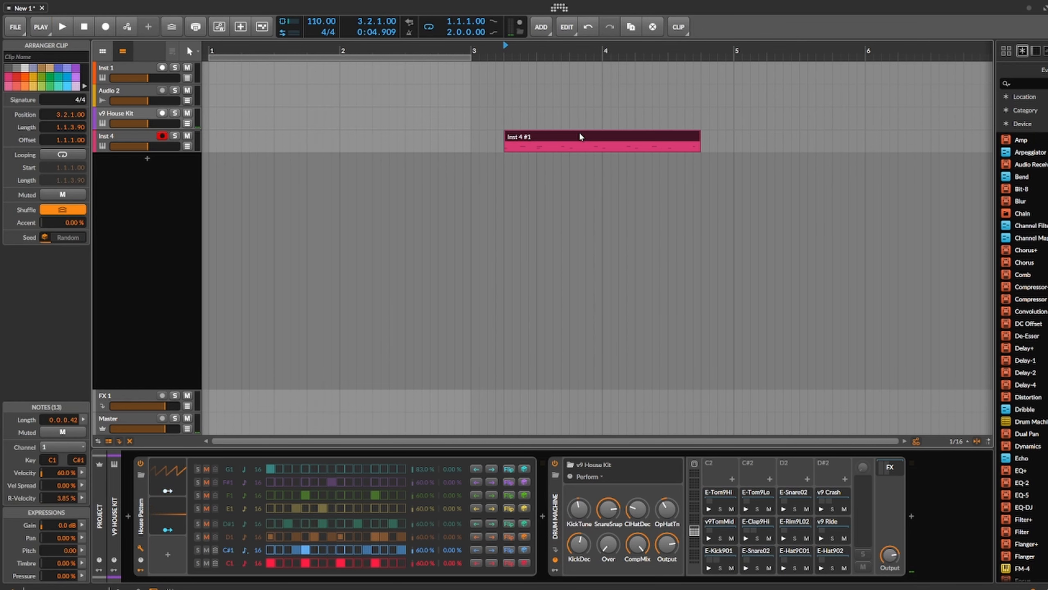
key(Delete)
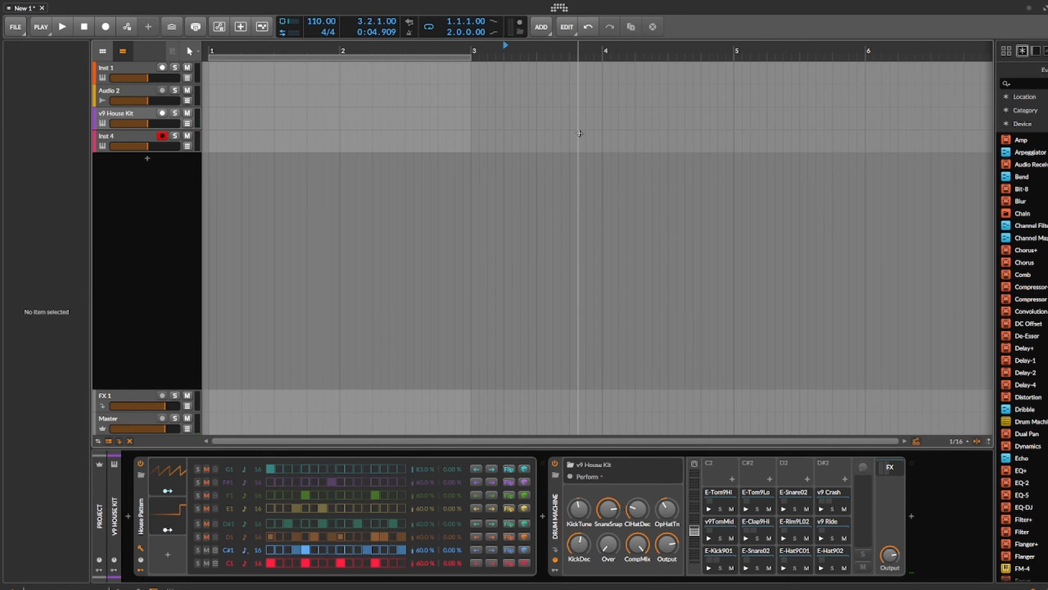
Step: Record the House Pattern onto Inst 4 from bar 1 while unmuting the Stepwise lanes one by one from C#1 up to G1
click(138, 113)
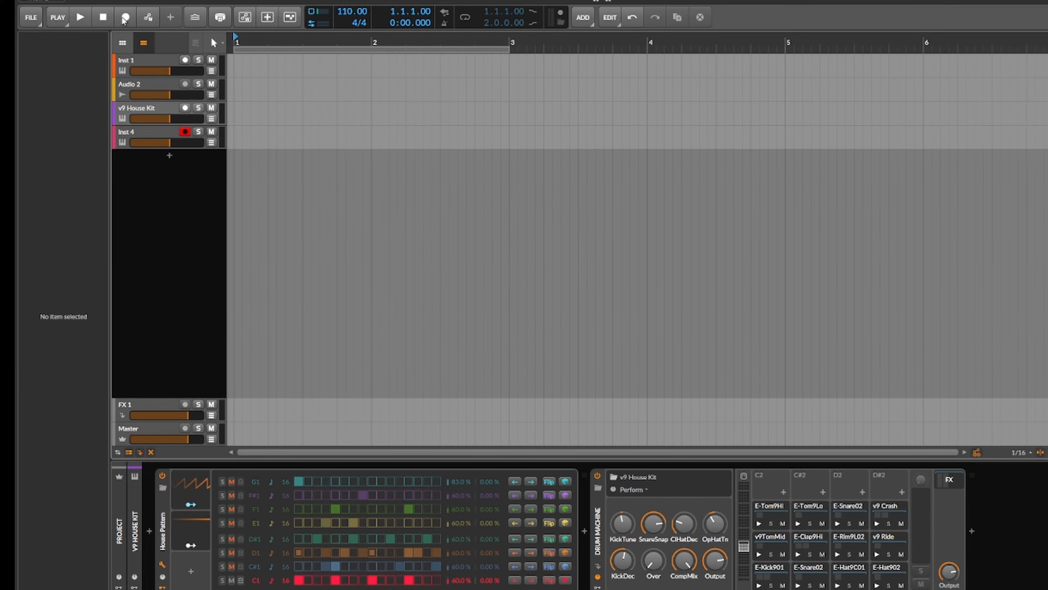
click(105, 27)
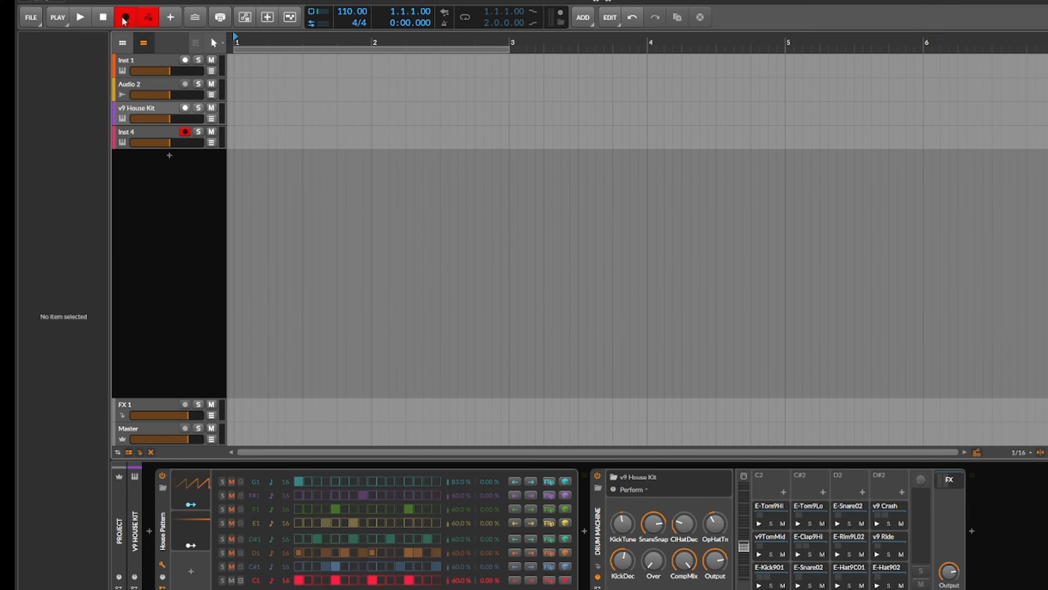
click(81, 20)
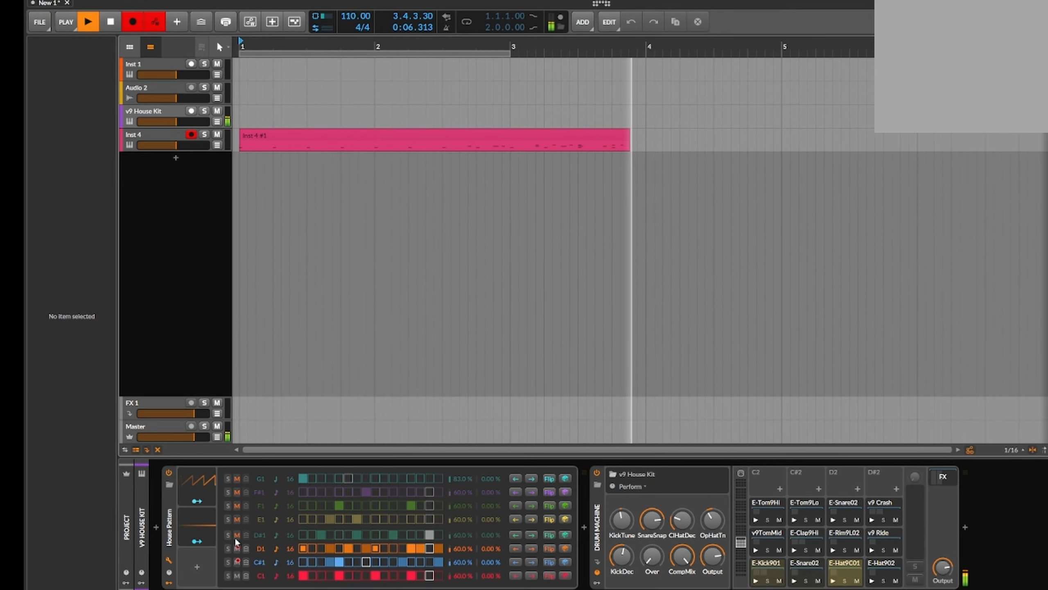
click(229, 541)
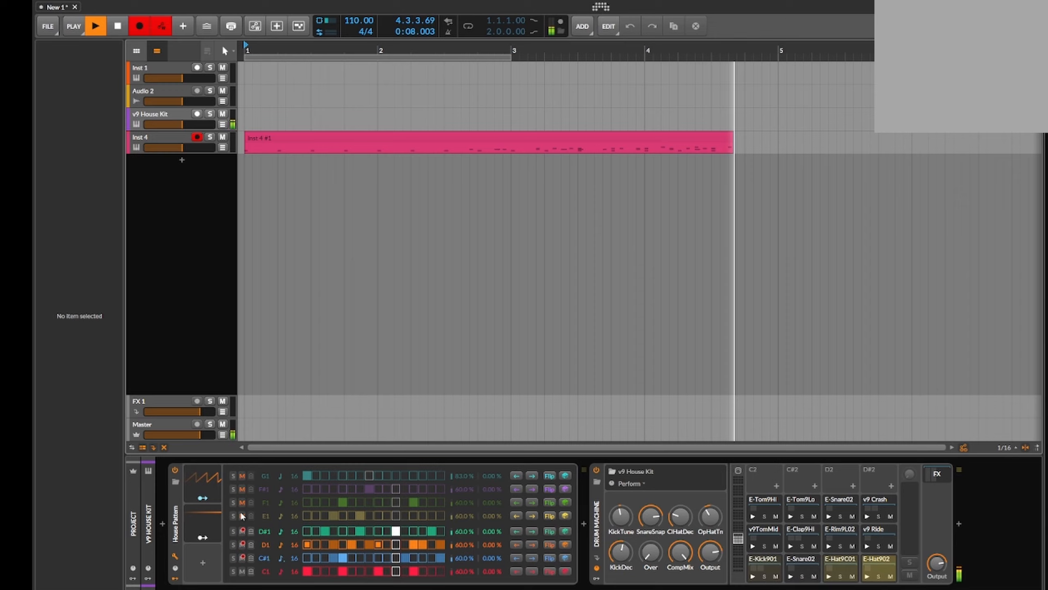
click(242, 515)
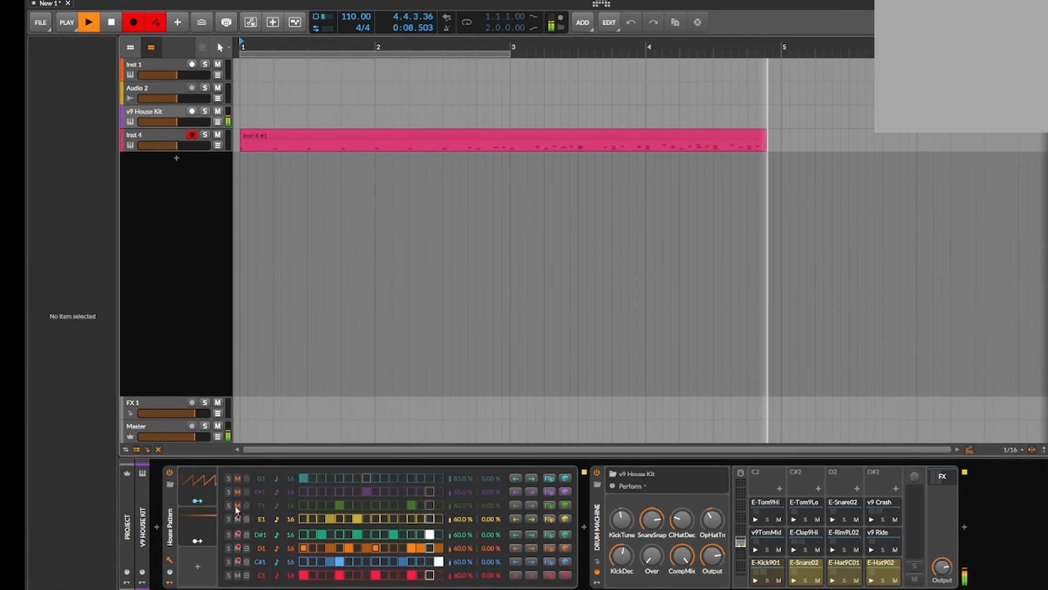
click(242, 502)
click(247, 486)
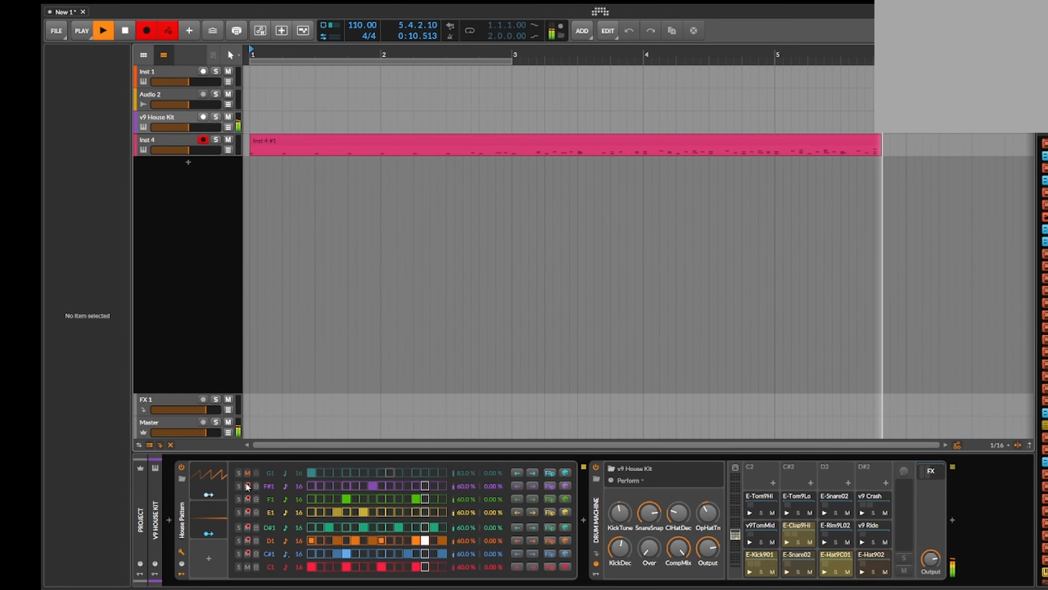
click(247, 473)
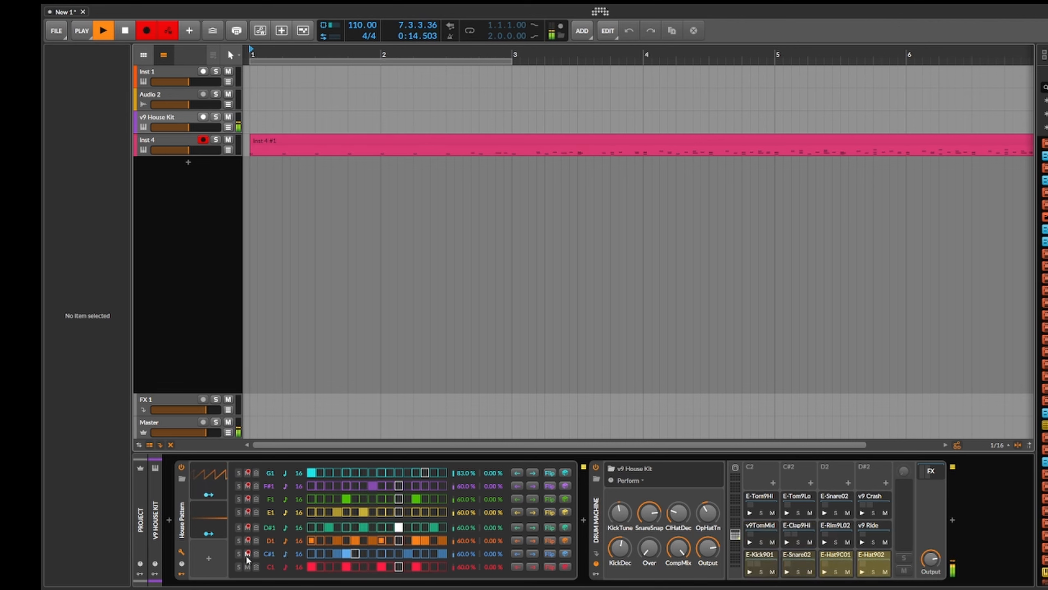
Step: Mute the Stepwise lanes again one by one from G1 down to C#1 and stop the recording
click(247, 473)
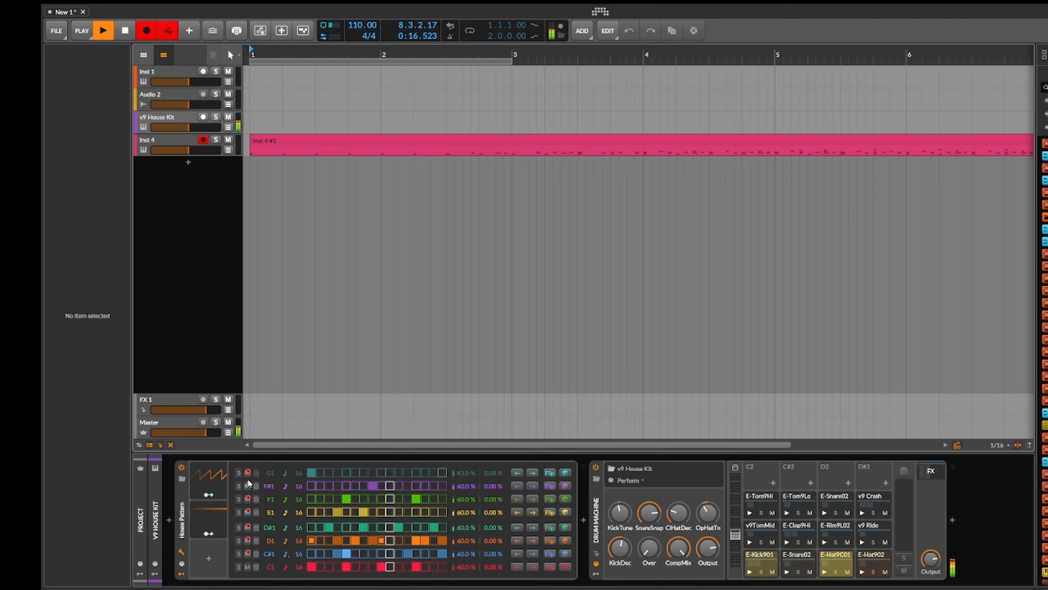
click(248, 486)
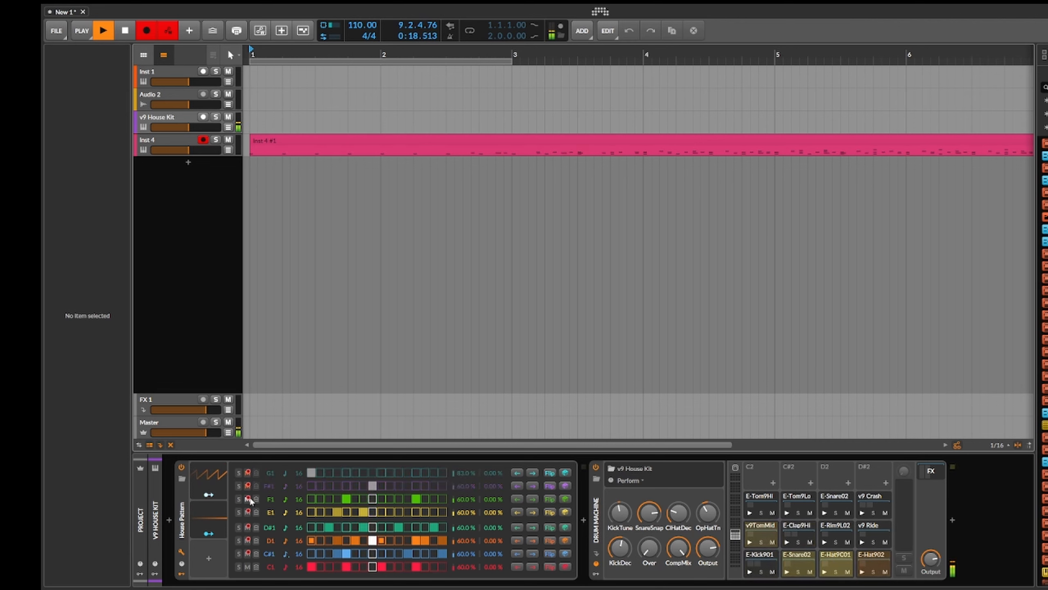
click(247, 499)
click(248, 519)
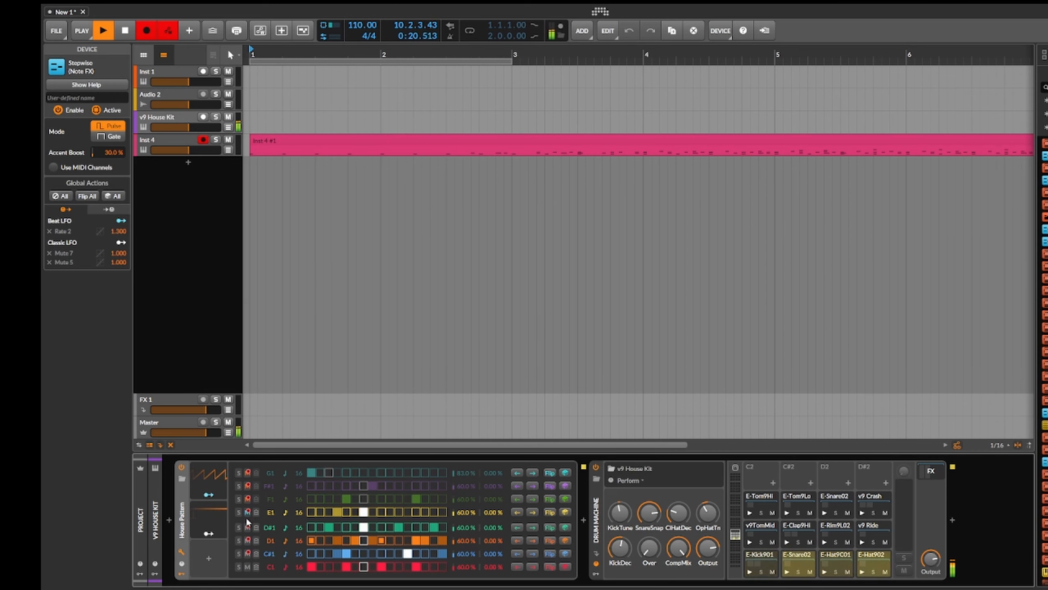
click(125, 33)
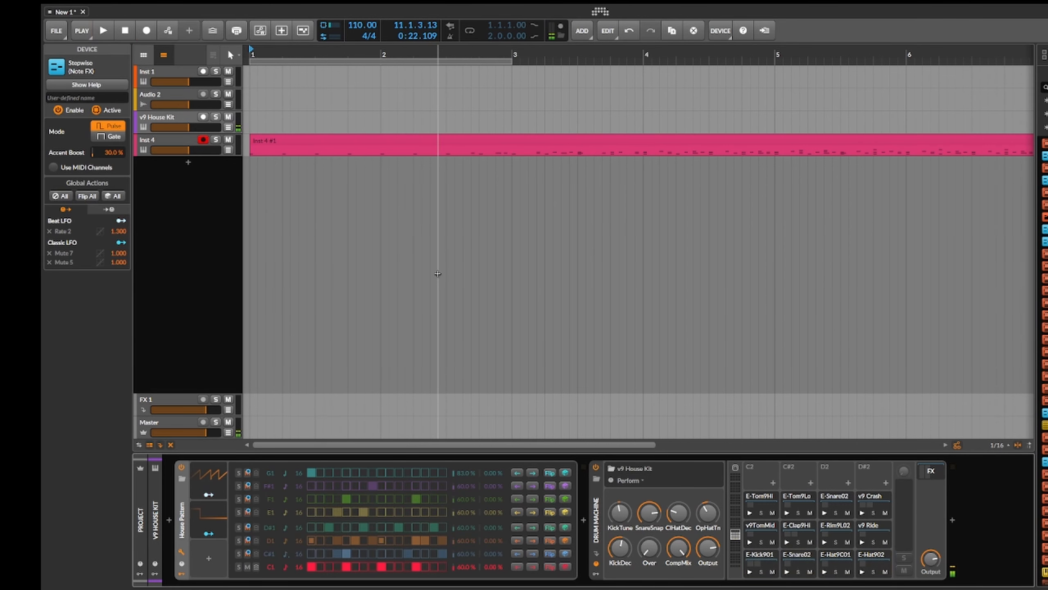
Step: Open the recorded Inst 4 clip in the note editor, and return to the track's device chain
scroll(438, 207, down, 3)
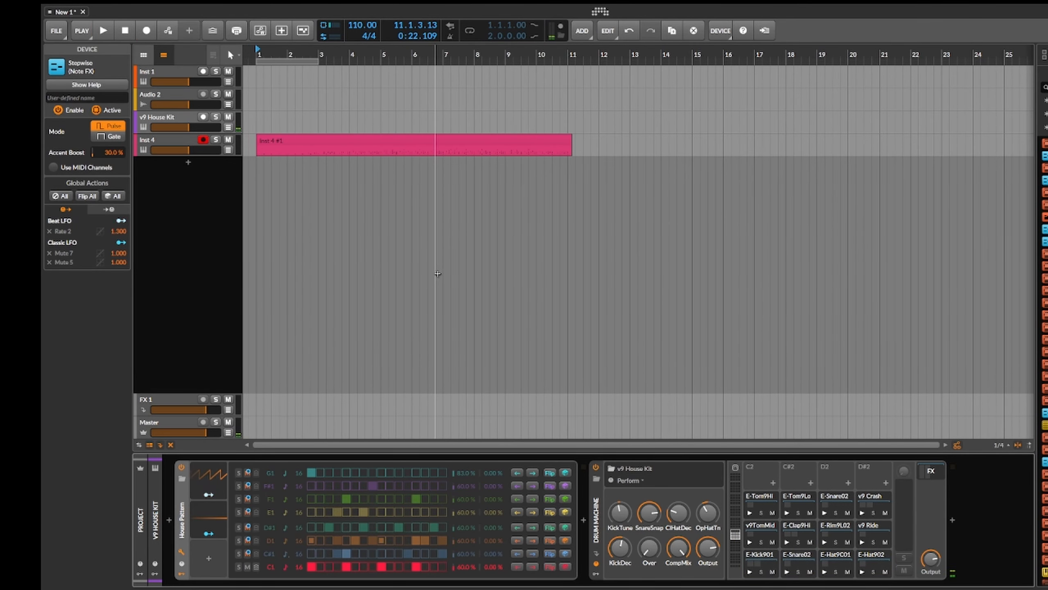
double_click(467, 141)
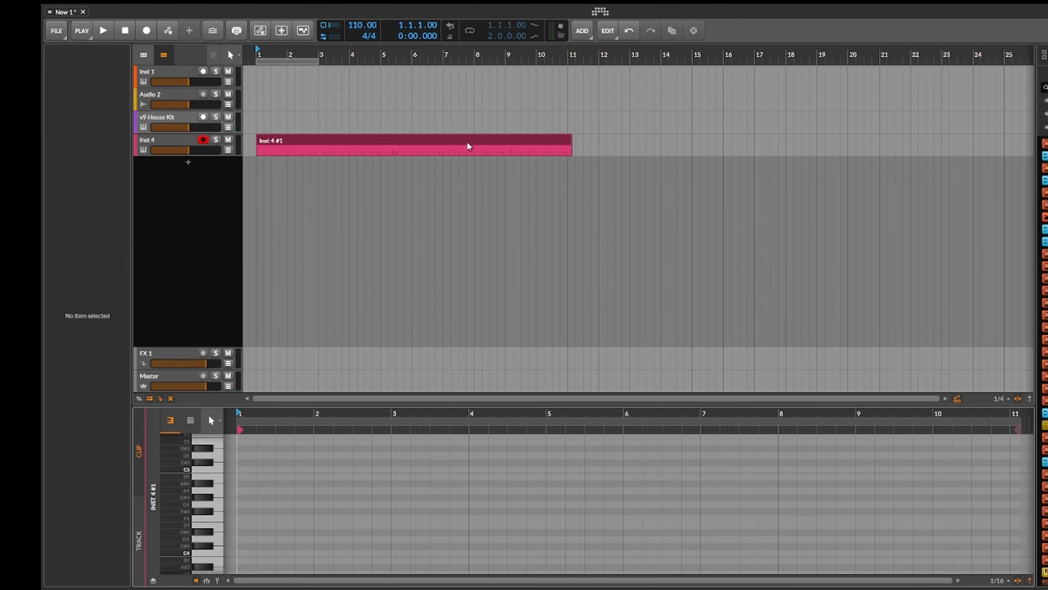
click(166, 147)
key(d)
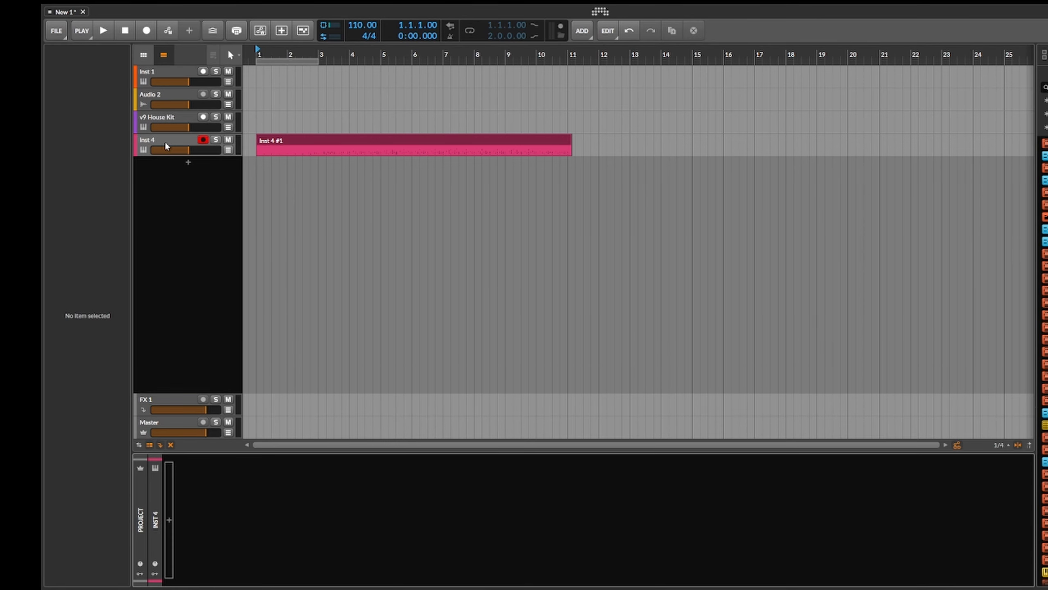
click(187, 119)
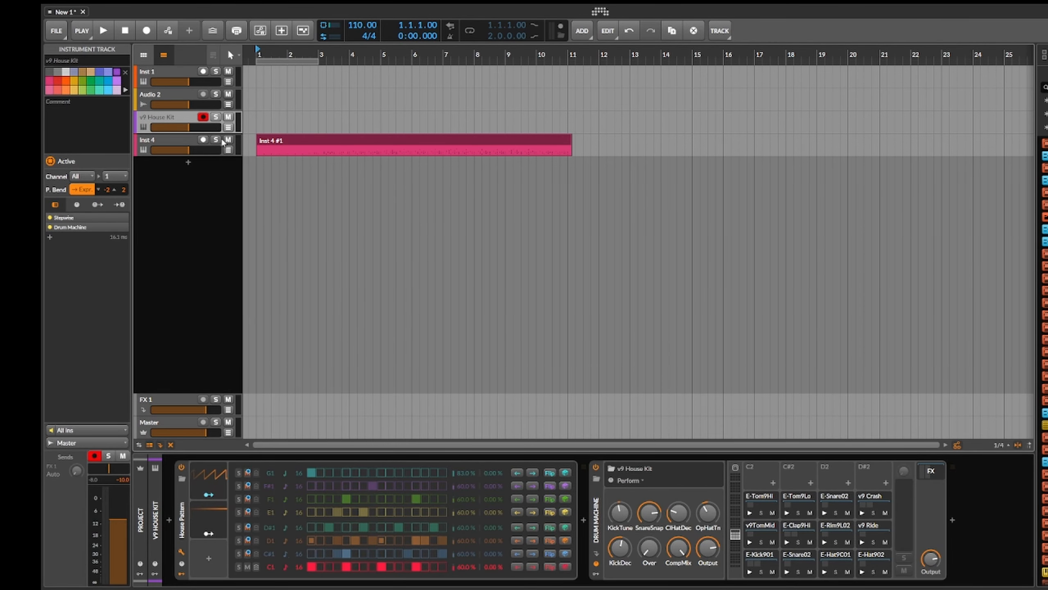
click(176, 144)
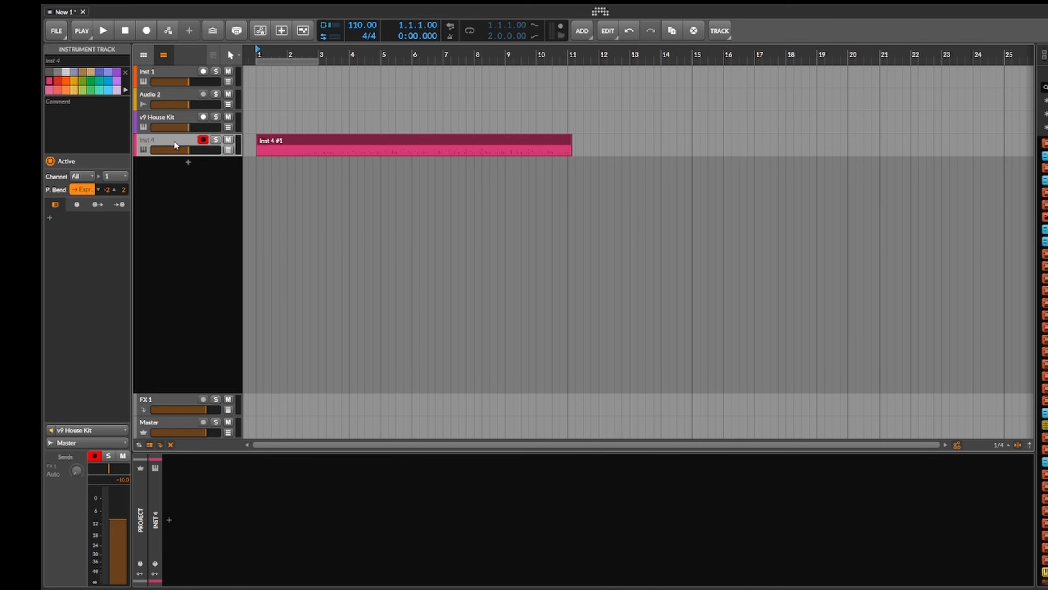
click(170, 519)
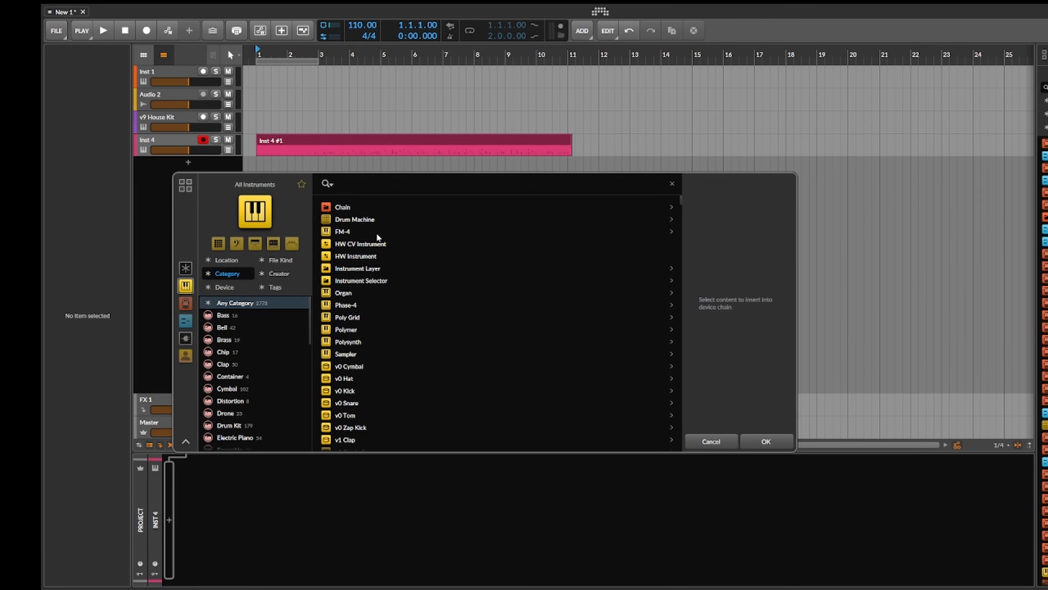
text(dru)
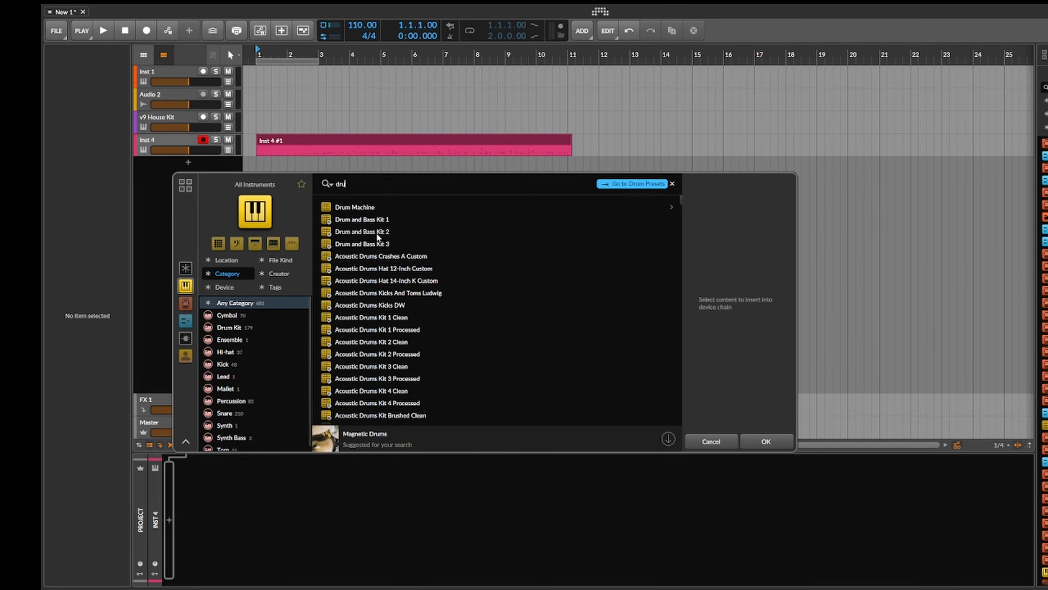
click(711, 441)
Step: Copy the Drum Machine device from the v9 House Kit track and paste it into the Inst 4 track's empty device chain
click(169, 117)
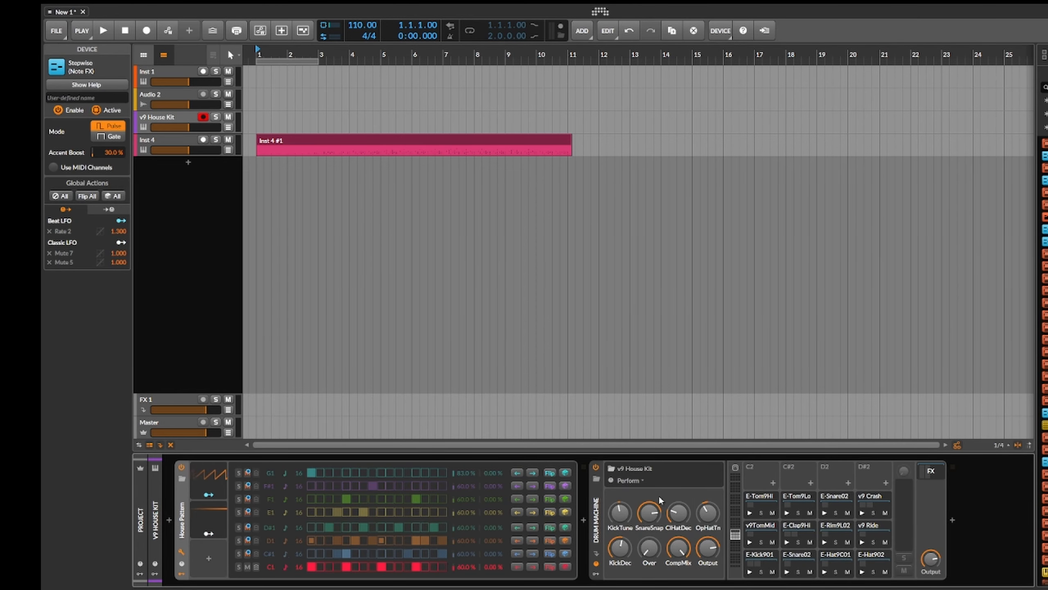
click(598, 501)
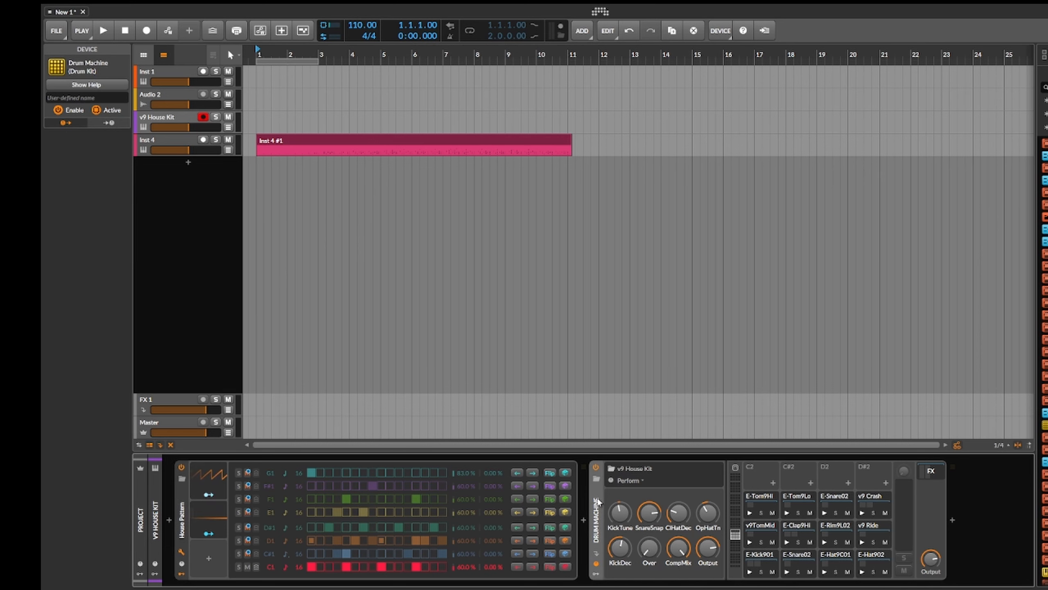
click(164, 145)
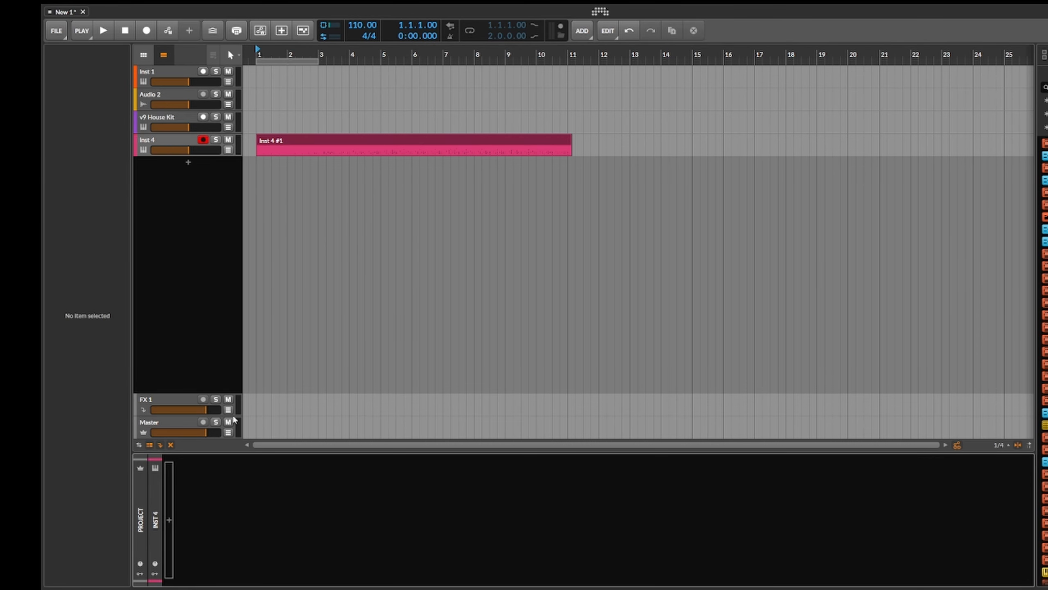
key(ctrl+v)
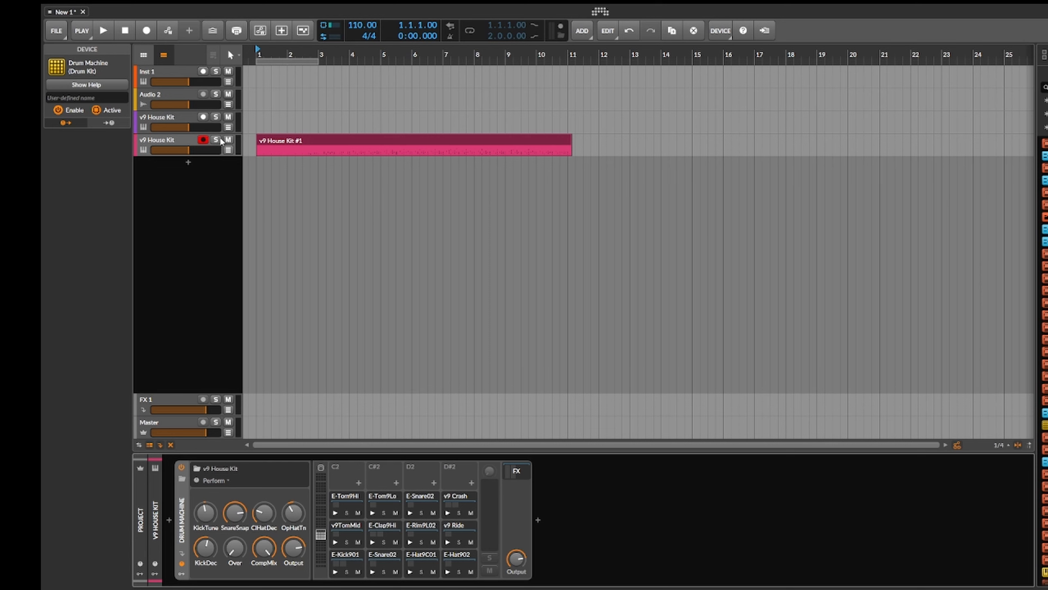
Step: Mute the original Stepwise track and play the recorded clip through the copied drum machine from bar 1, stopping around bar 6
click(230, 119)
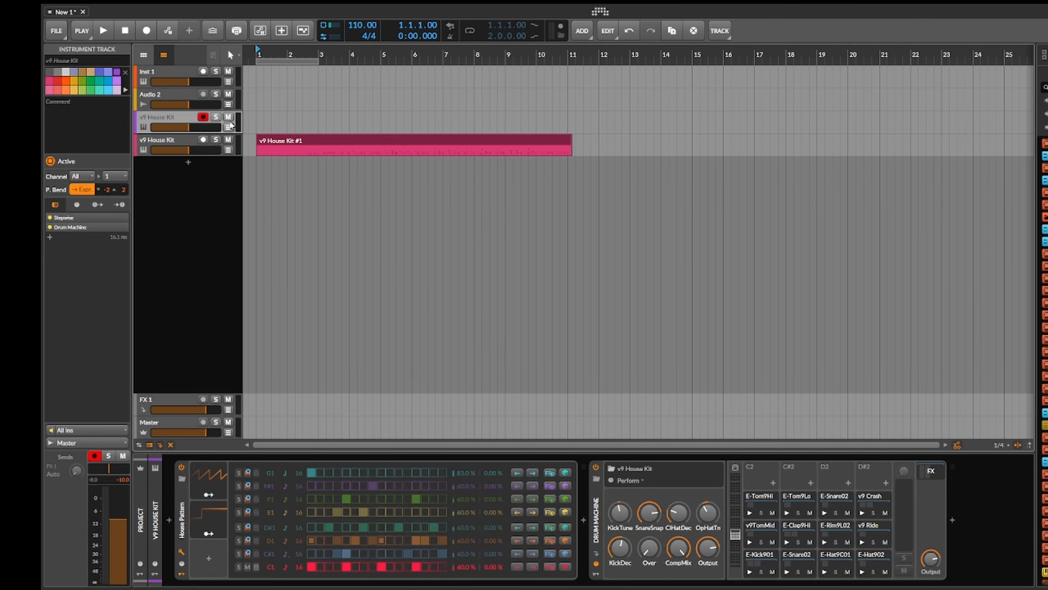
click(173, 140)
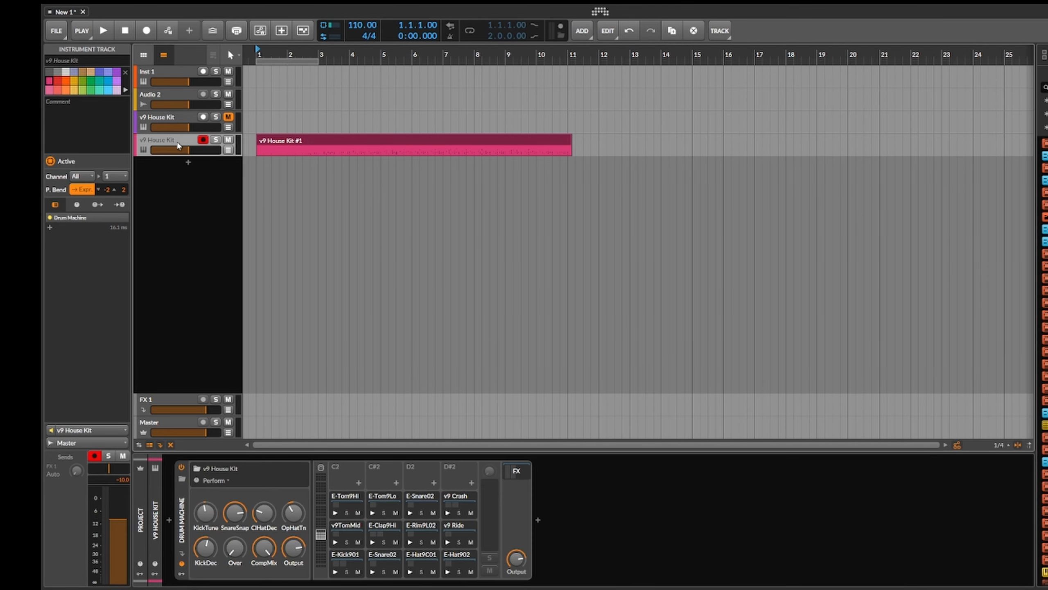
click(103, 31)
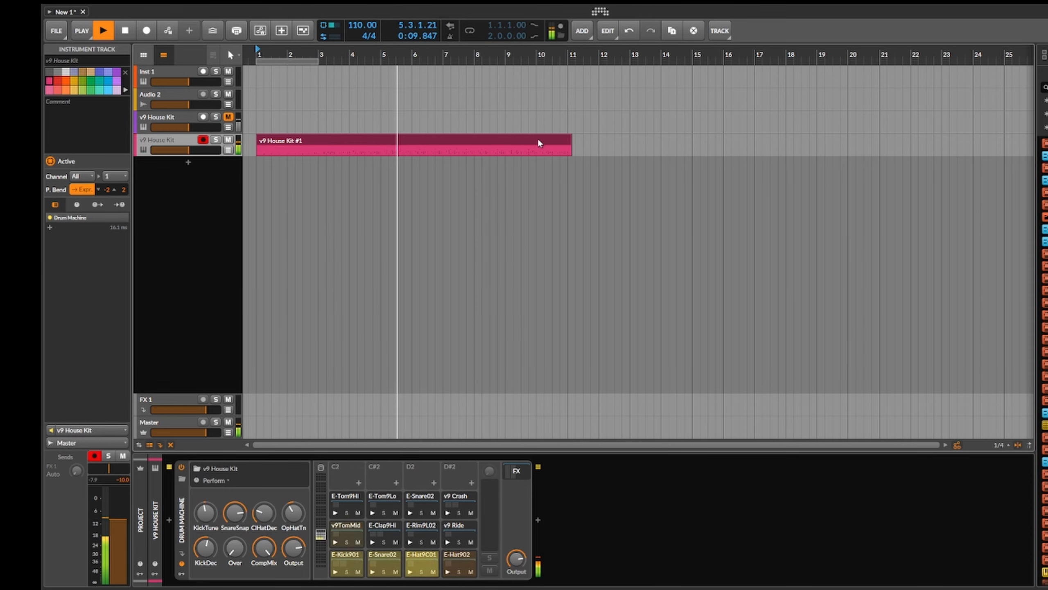
click(125, 32)
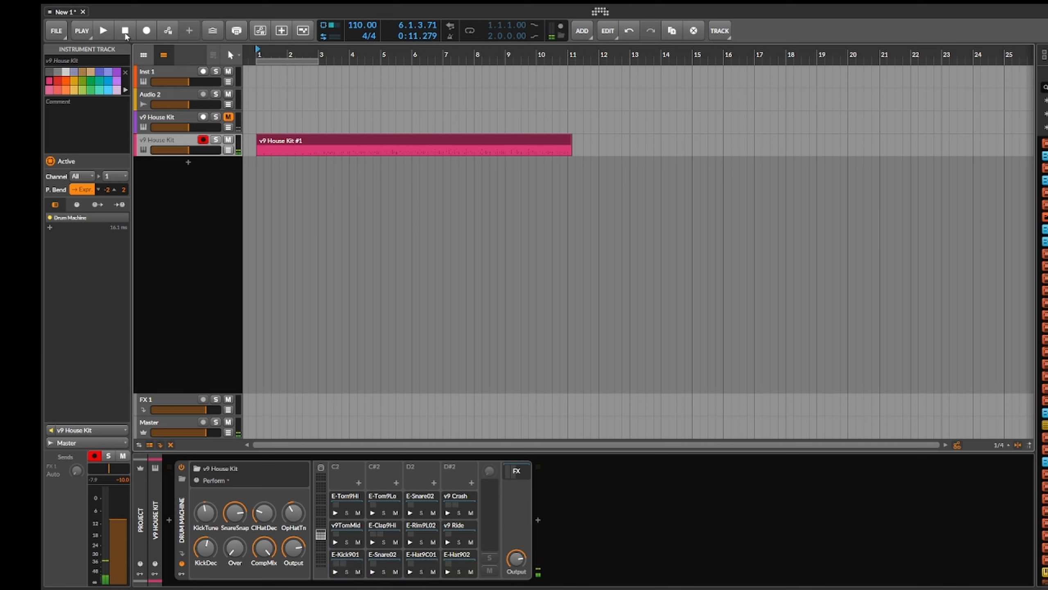
Step: Check which track and device feed the recorded track's note input, looking into the v9 House Kit source, without changing it
click(171, 126)
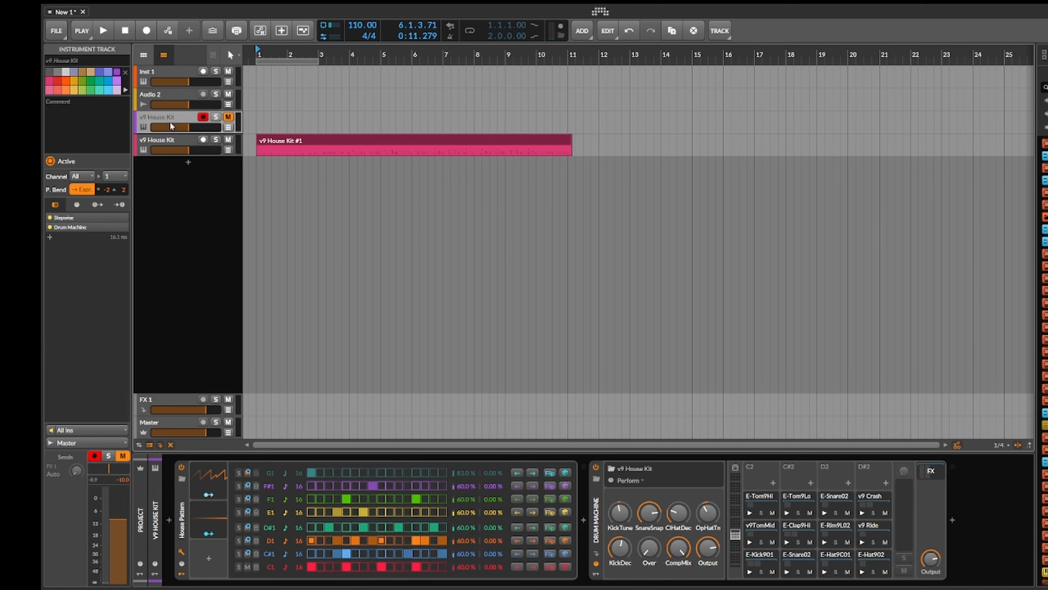
click(183, 148)
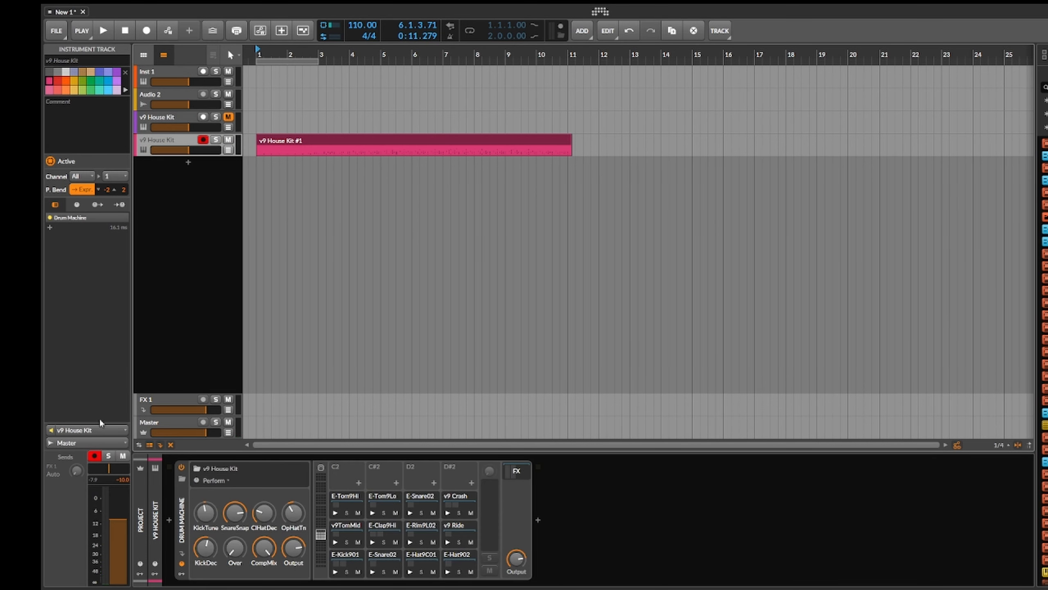
click(107, 432)
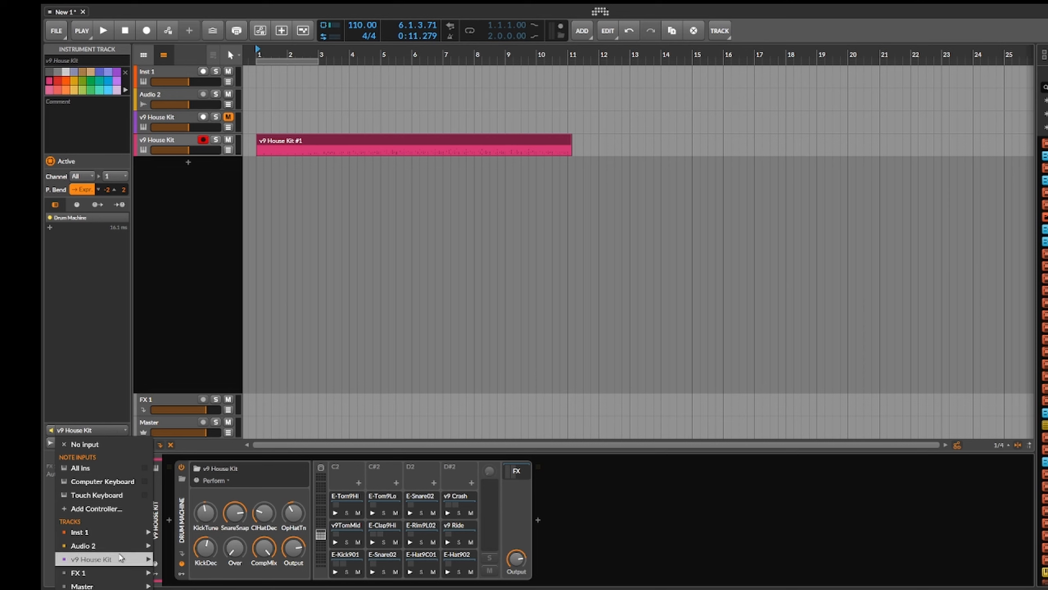
mouse_move(111, 546)
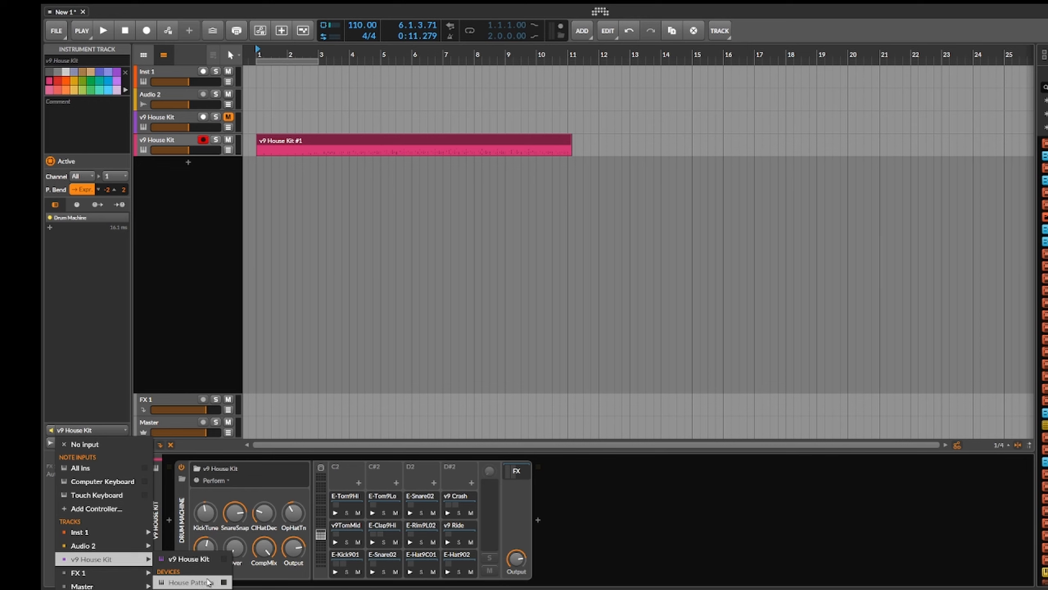
click(184, 268)
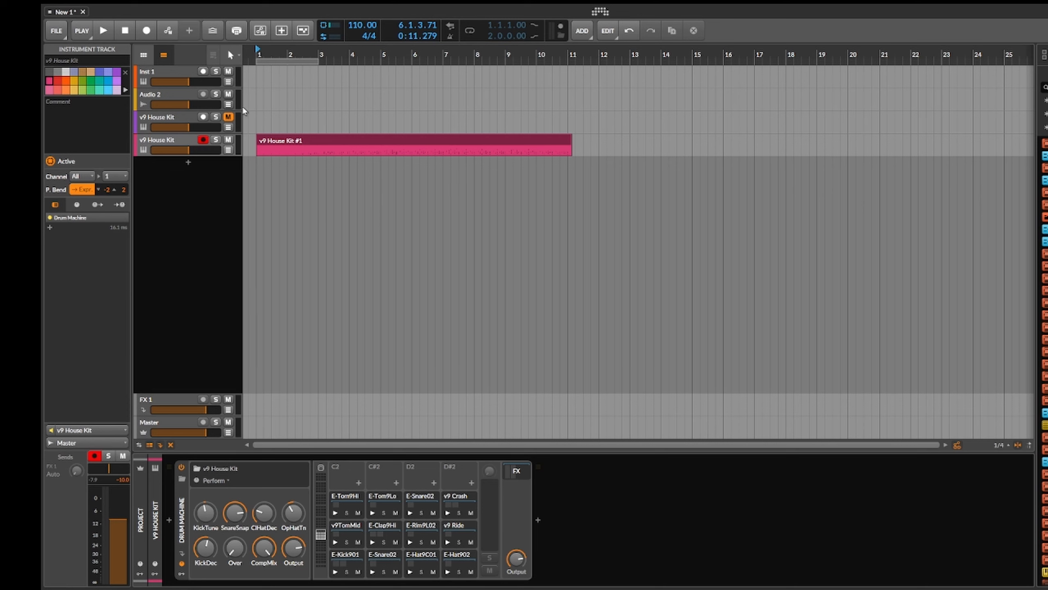
Step: Open the recorded v9 House Kit #1 clip in the note editor and examine its drum notes up close
double_click(316, 141)
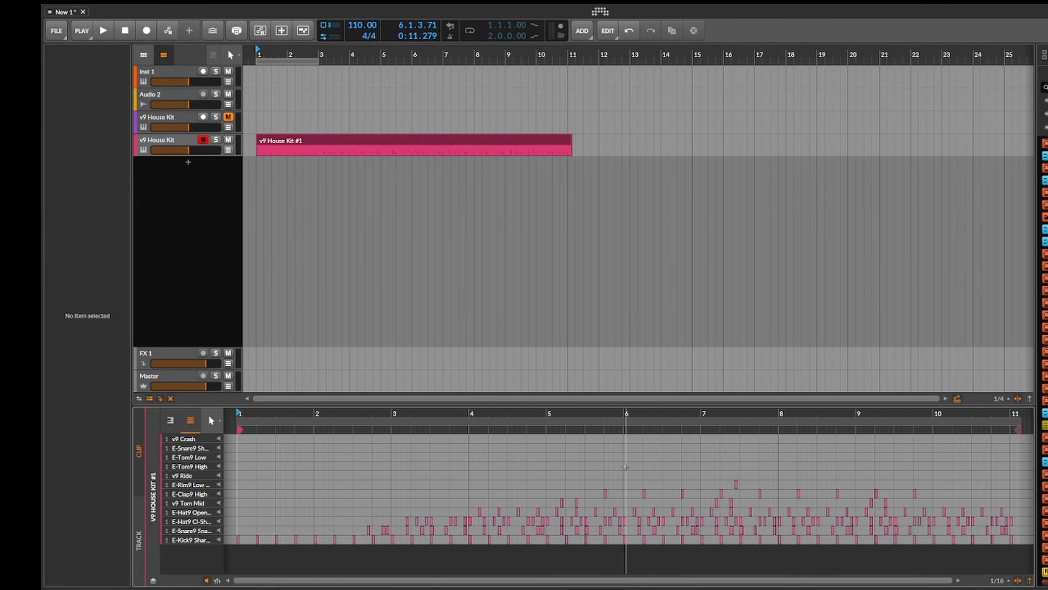
scroll(437, 478, up, 3)
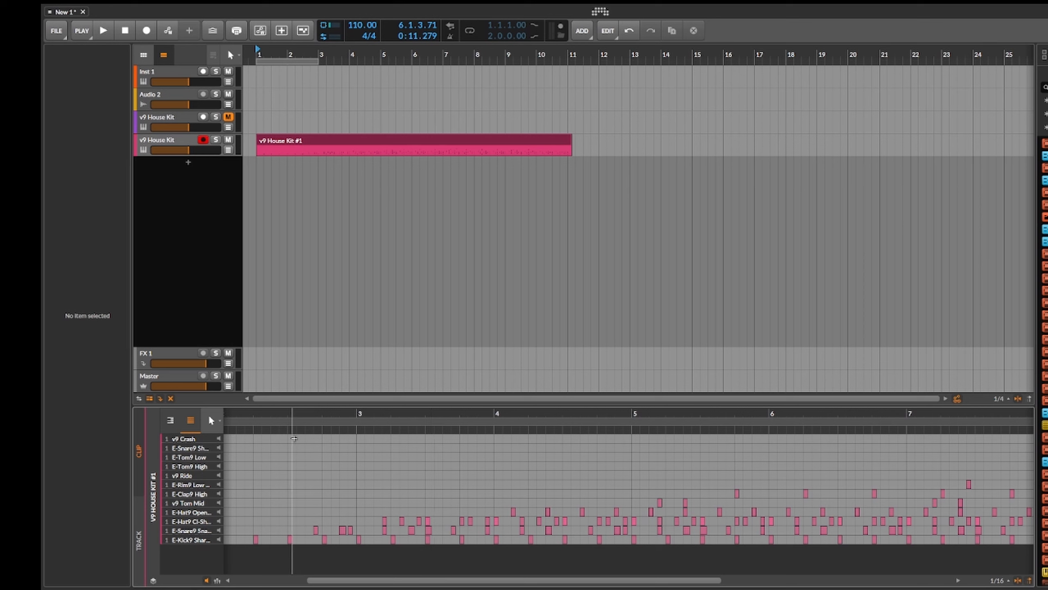
click(170, 420)
click(169, 420)
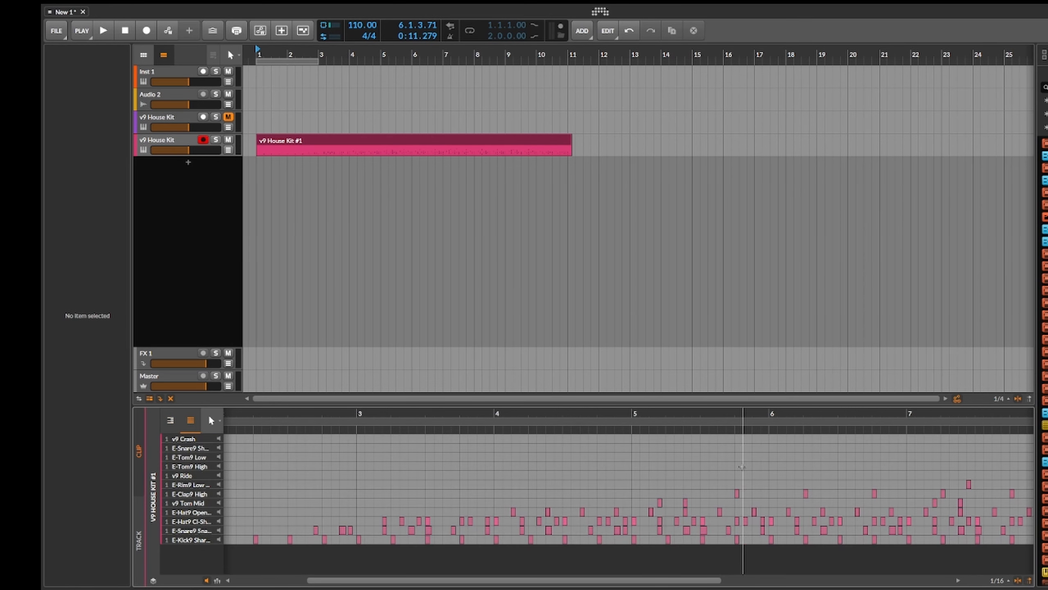
drag(689, 584, 523, 582)
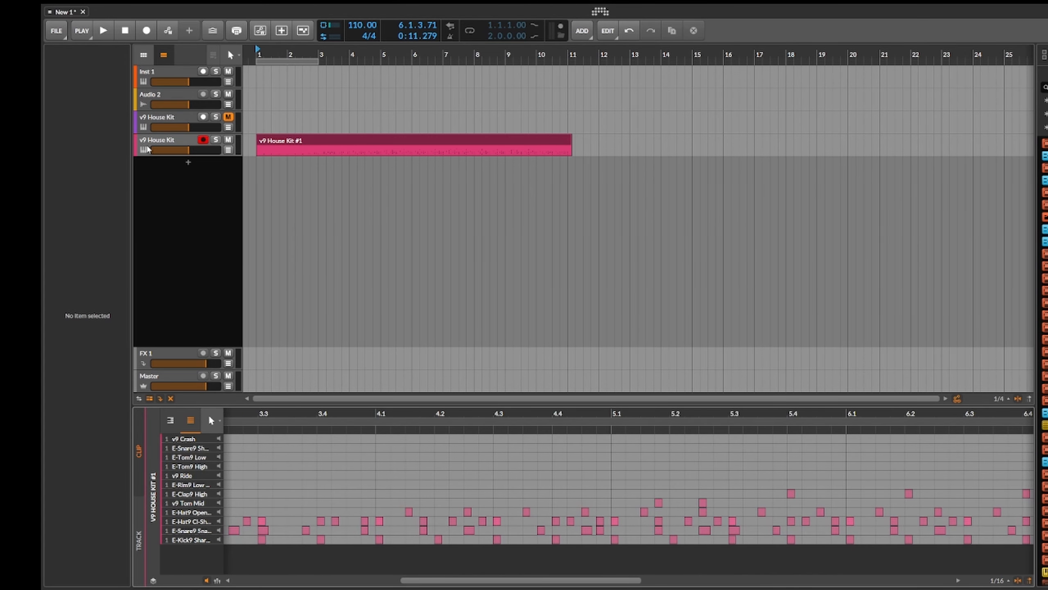
Step: Reset the playhead to the start of the arrangement and compare the device chains of the recorded and original v9 House Kit tracks
click(156, 144)
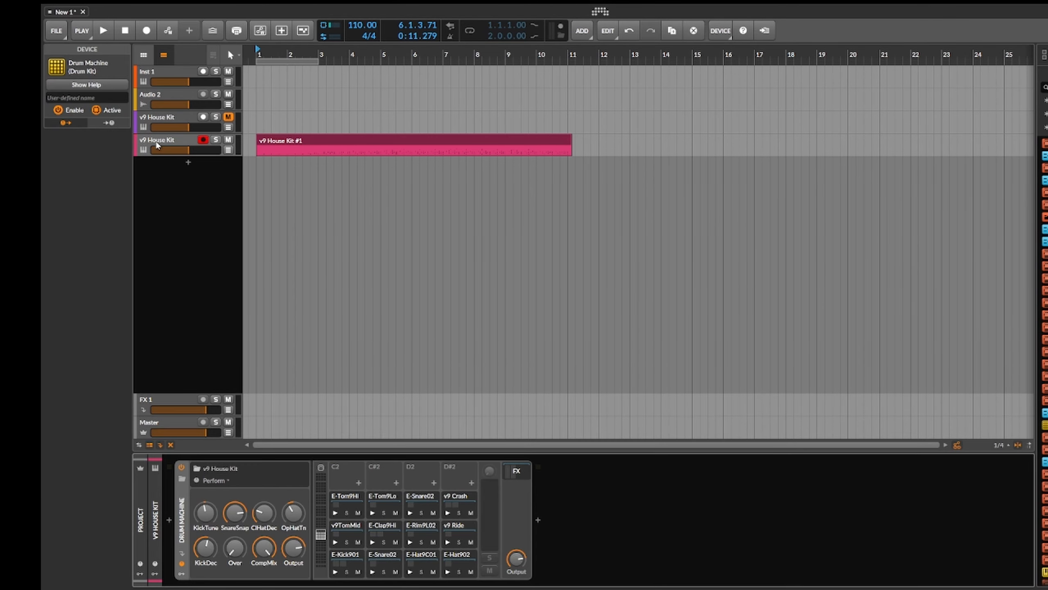
click(164, 118)
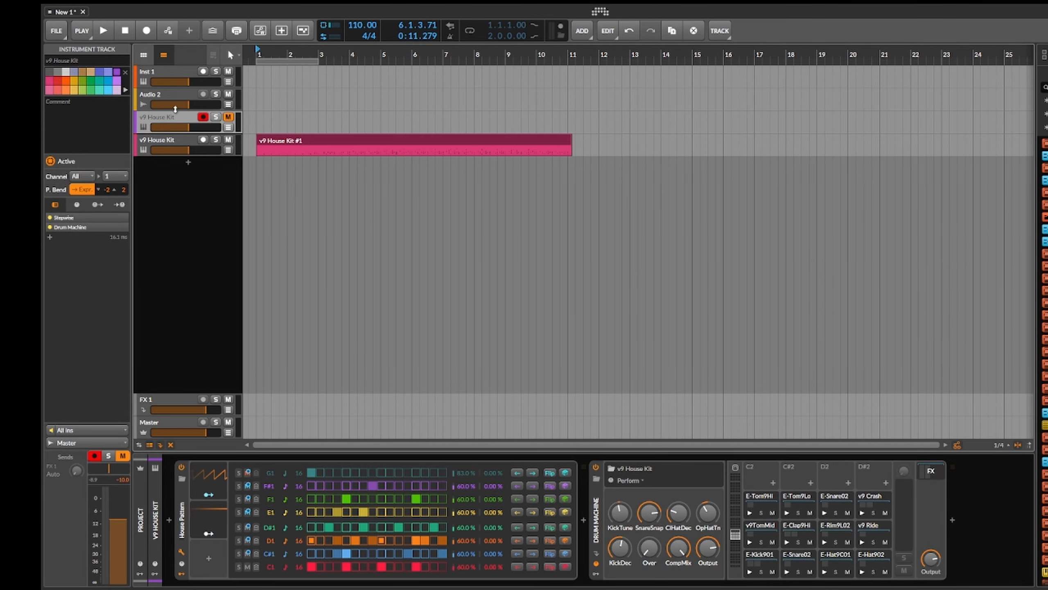
click(124, 31)
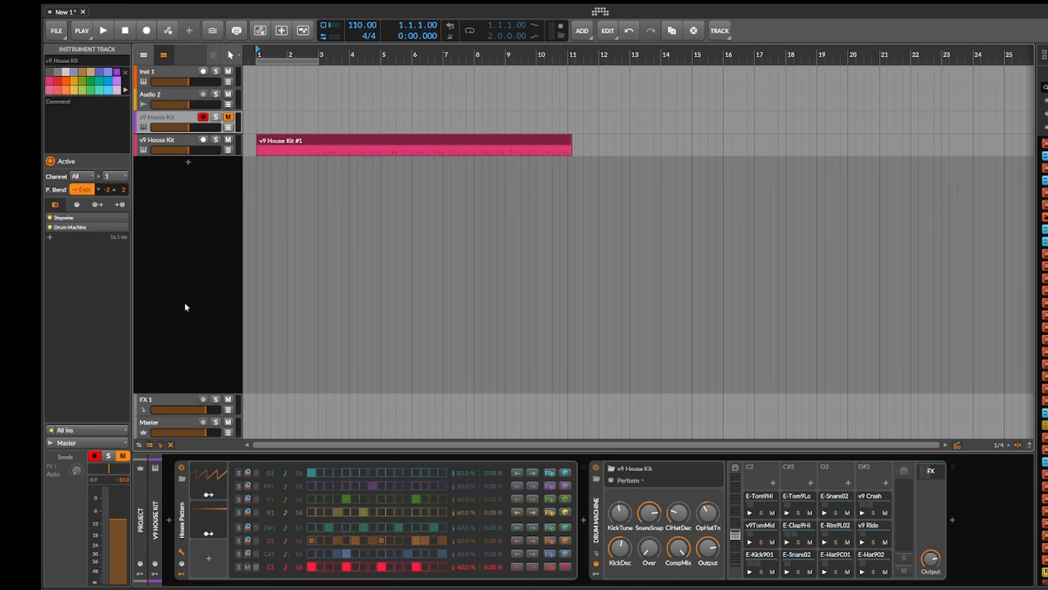
click(165, 141)
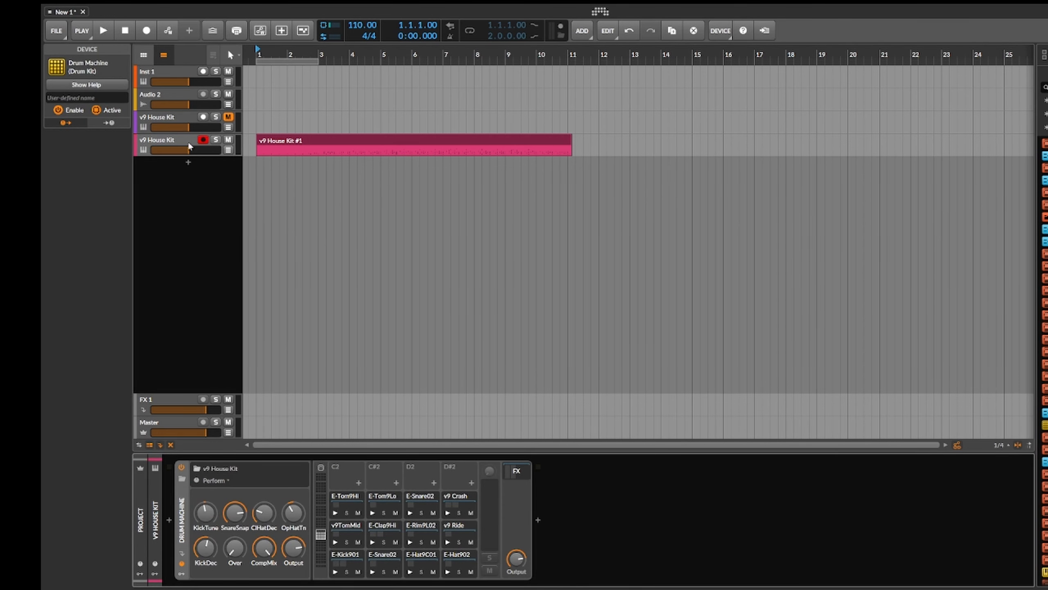
click(163, 116)
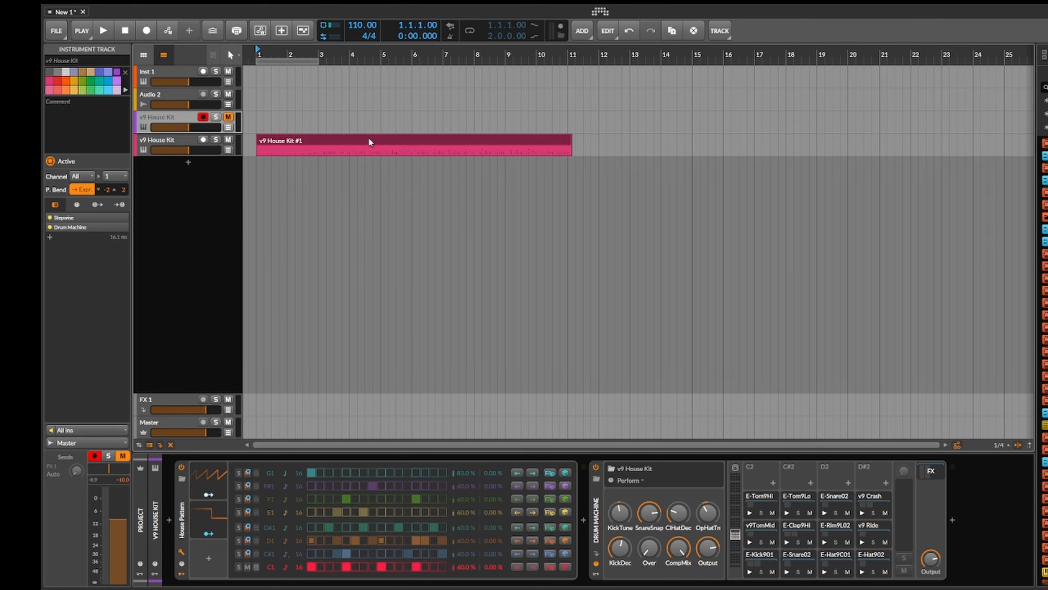